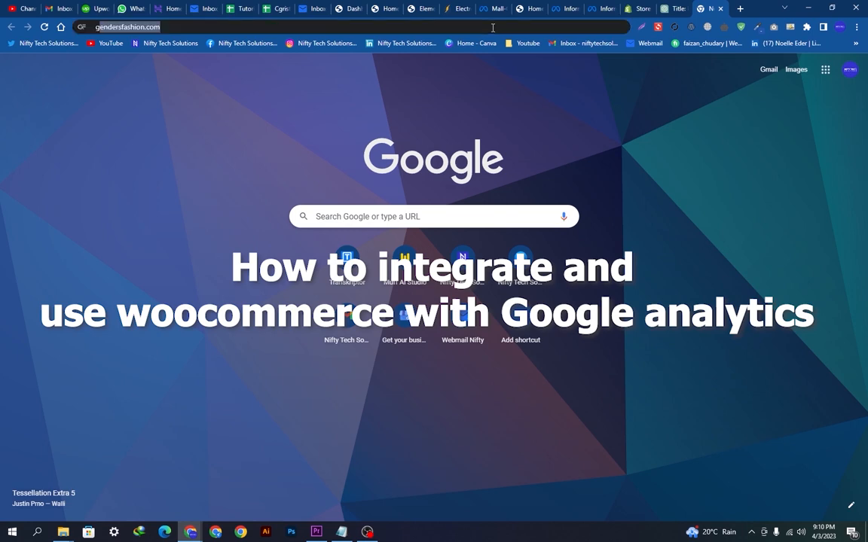
text(google)
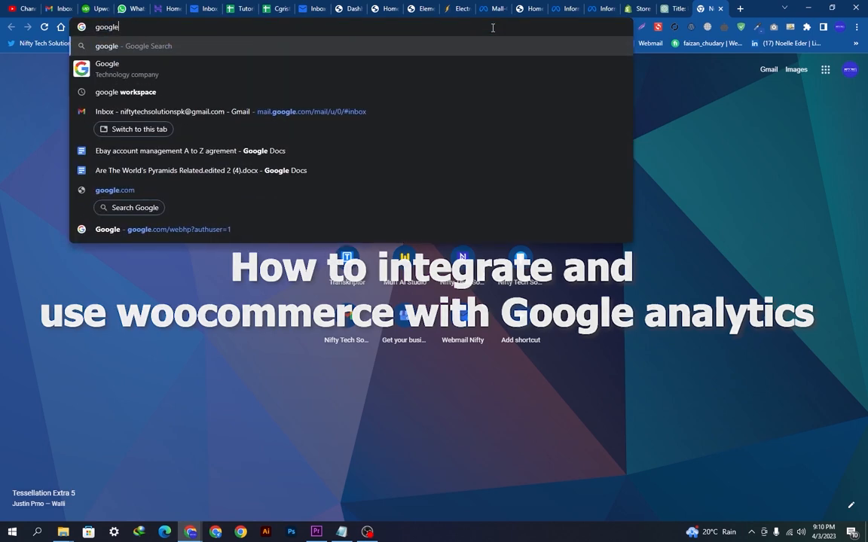
text( a)
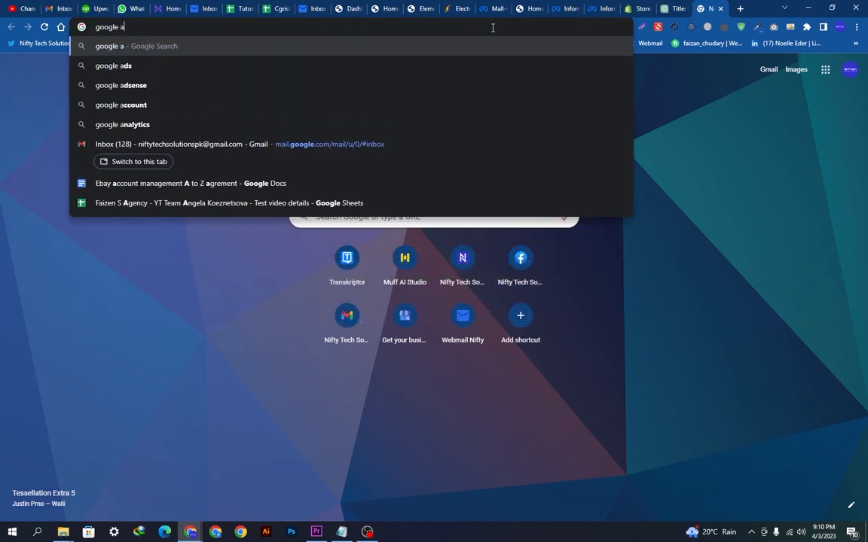
text(na)
- Search the web for 'google analytics' and go to the Google Analytics welcome page
key(Return)
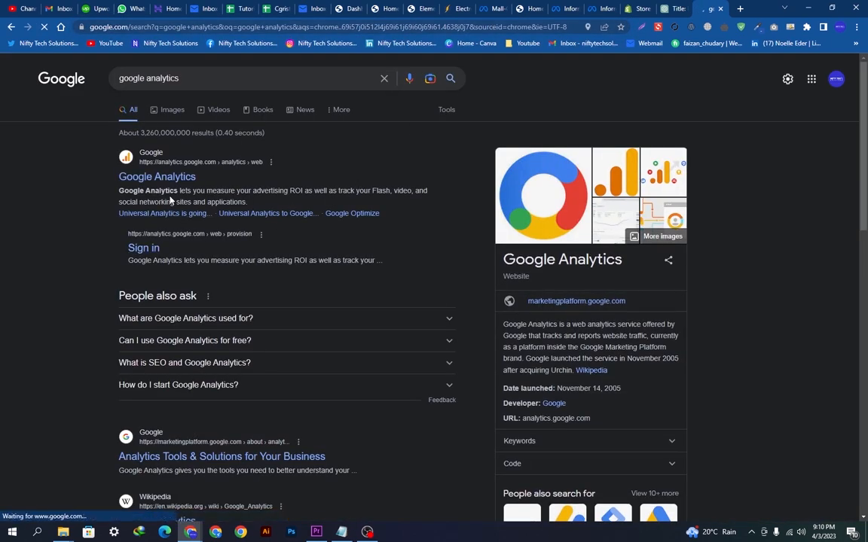
click(157, 176)
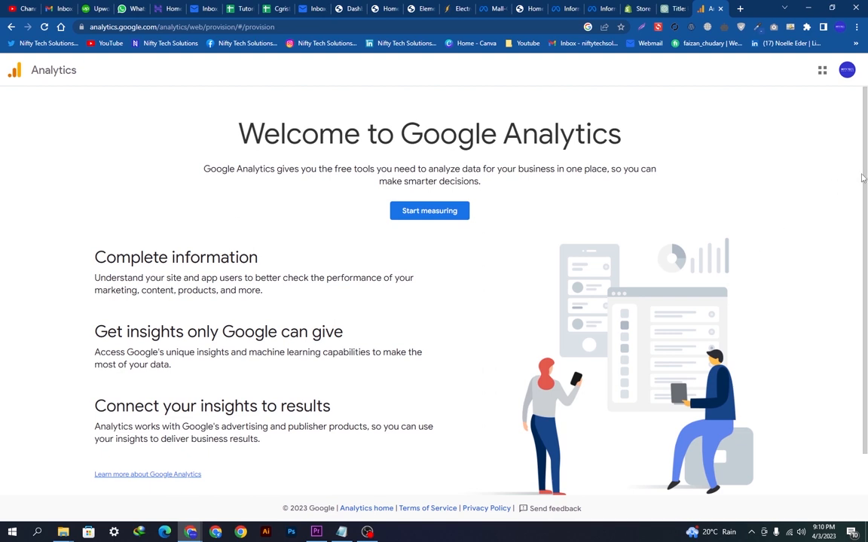
scroll(862, 178, down, 1)
scroll(770, 181, up, 1)
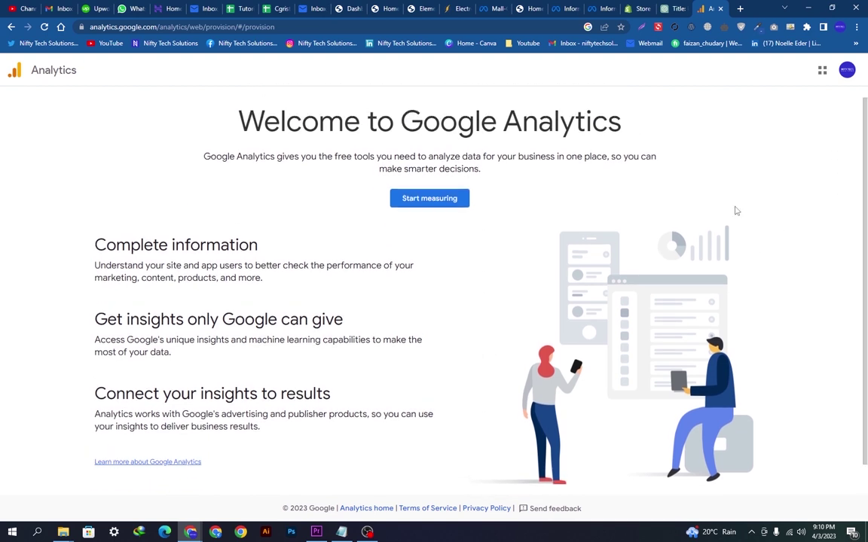
- Start a new account named 'Mall Of USA' with Google products & services sharing enabled
click(422, 198)
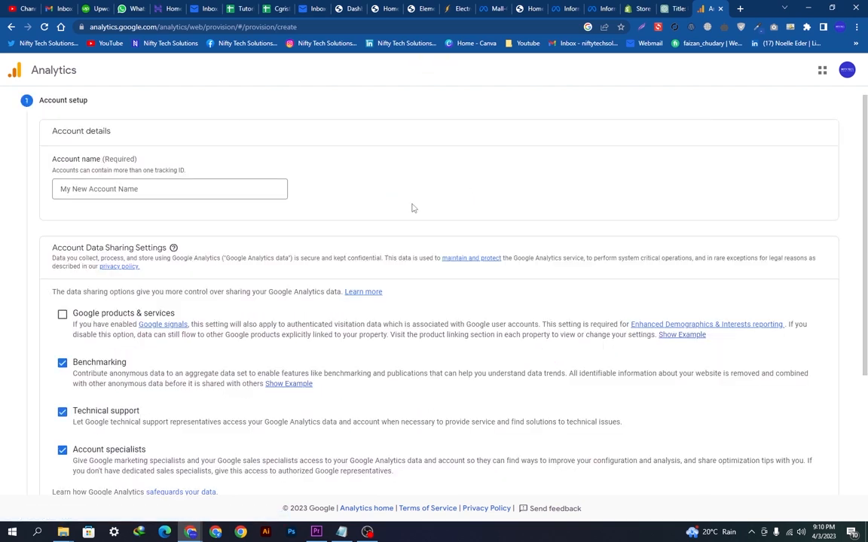
click(148, 188)
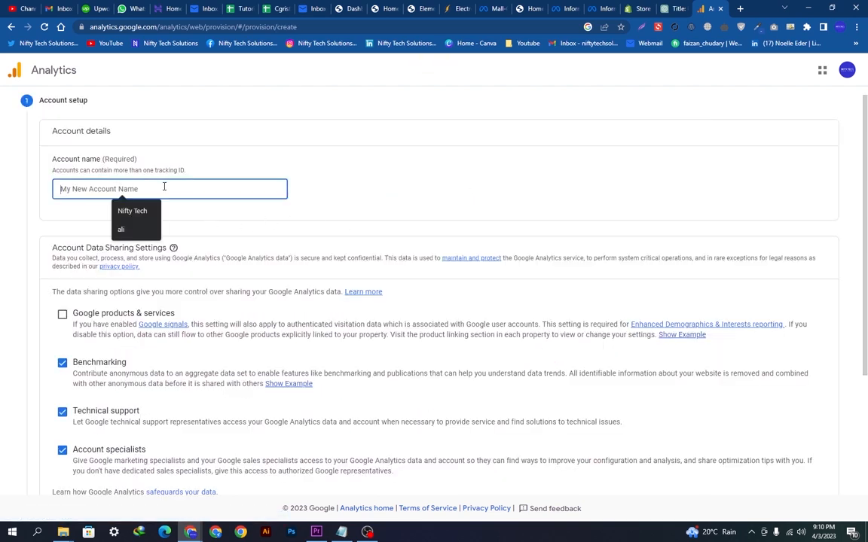
click(419, 201)
scroll(362, 197, down, 2)
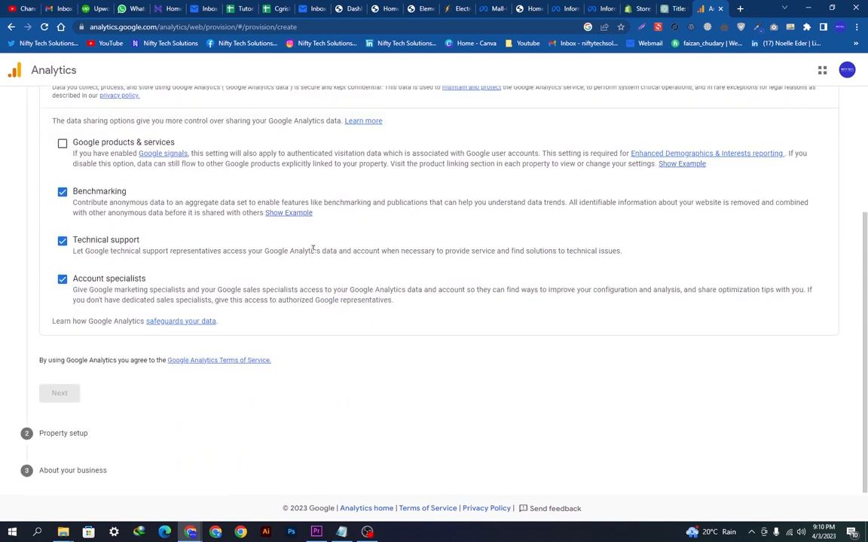
scroll(302, 241, up, 2)
click(207, 202)
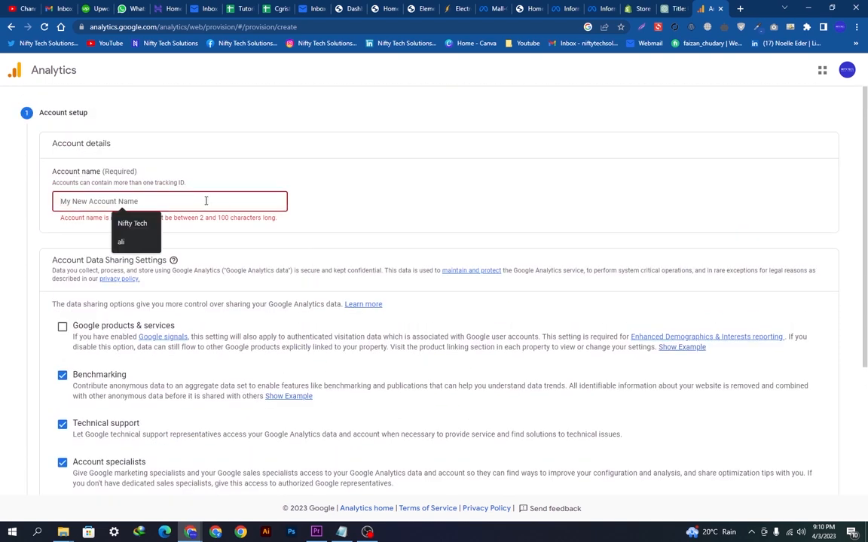
text(Mall Of USA)
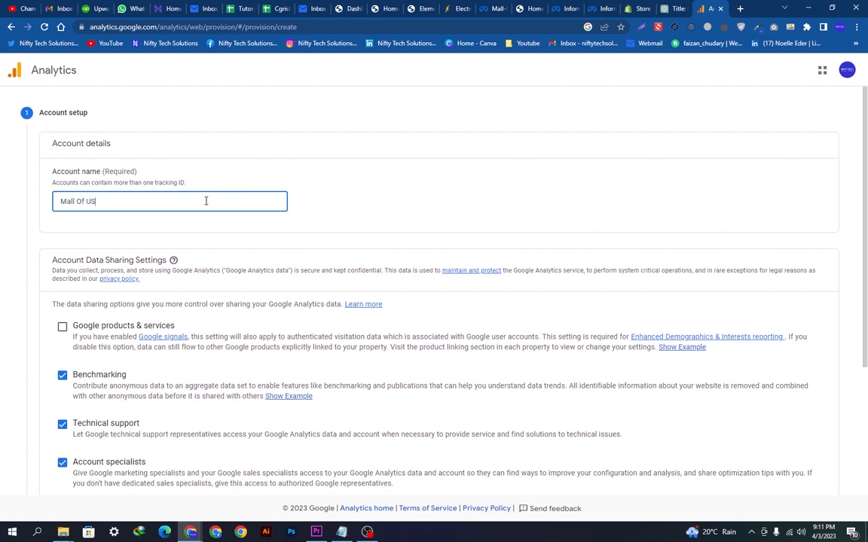
click(62, 326)
scroll(68, 332, down, 5)
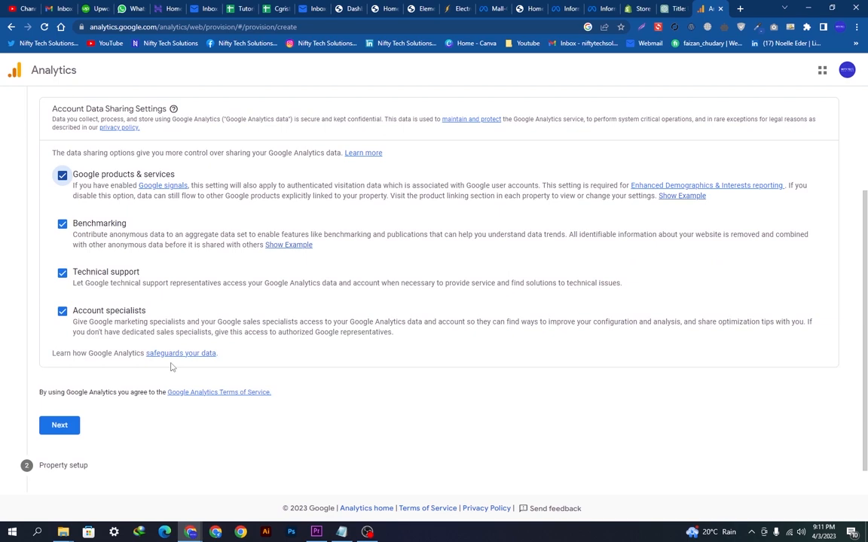
- Name the property 'Mall Of USA', keep default time zone and currency, and continue
click(65, 391)
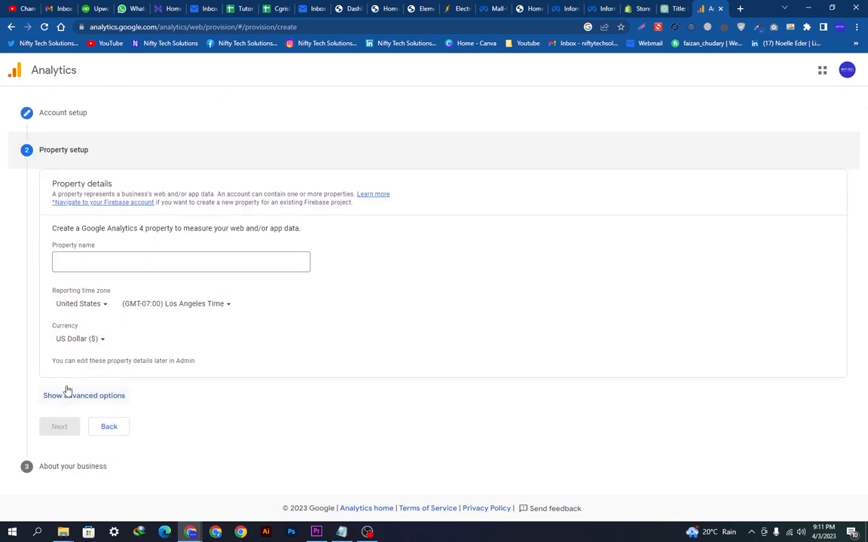
click(83, 261)
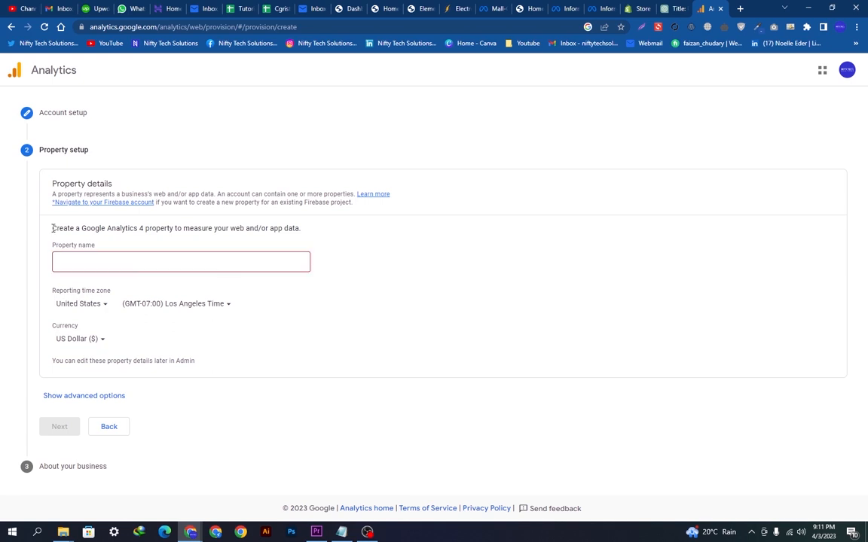
drag(53, 229, 243, 240)
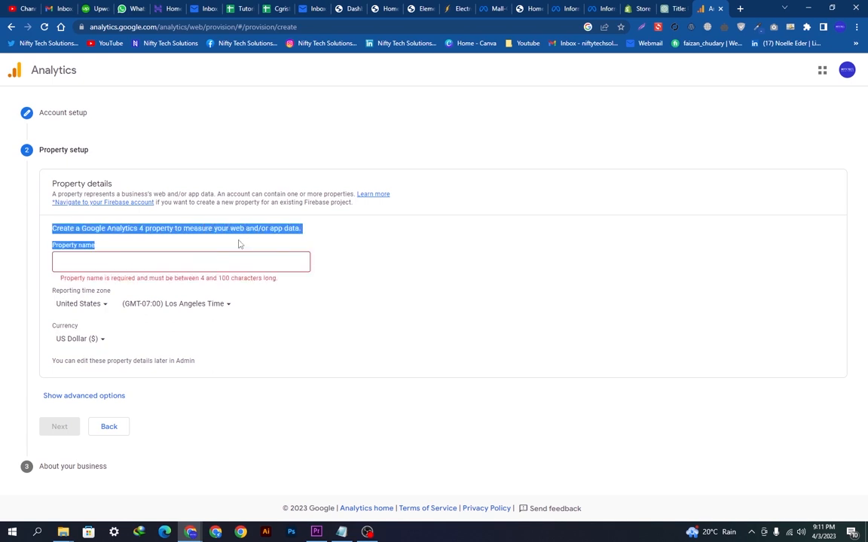
click(196, 260)
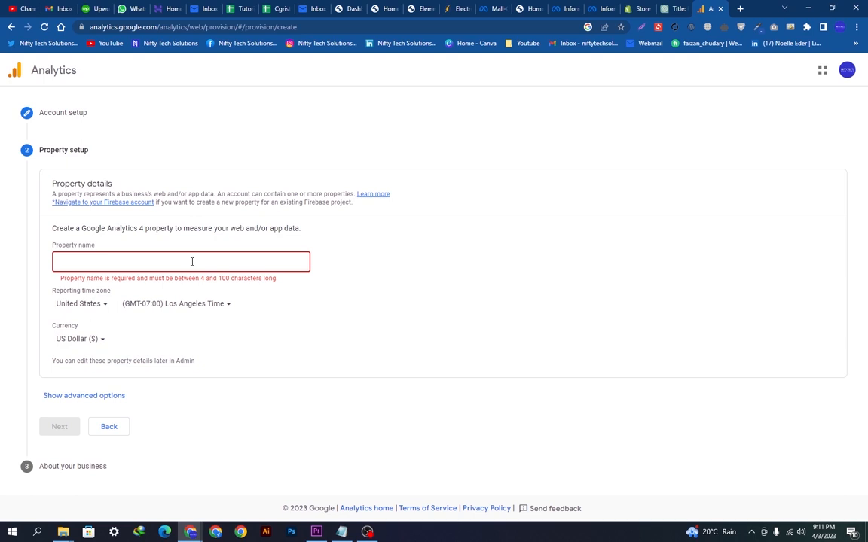
text(Mall Of USA)
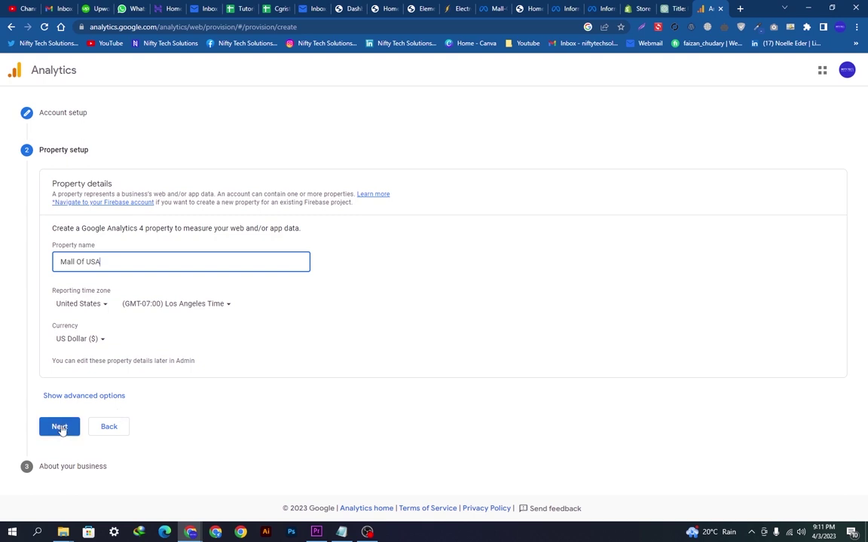
click(59, 426)
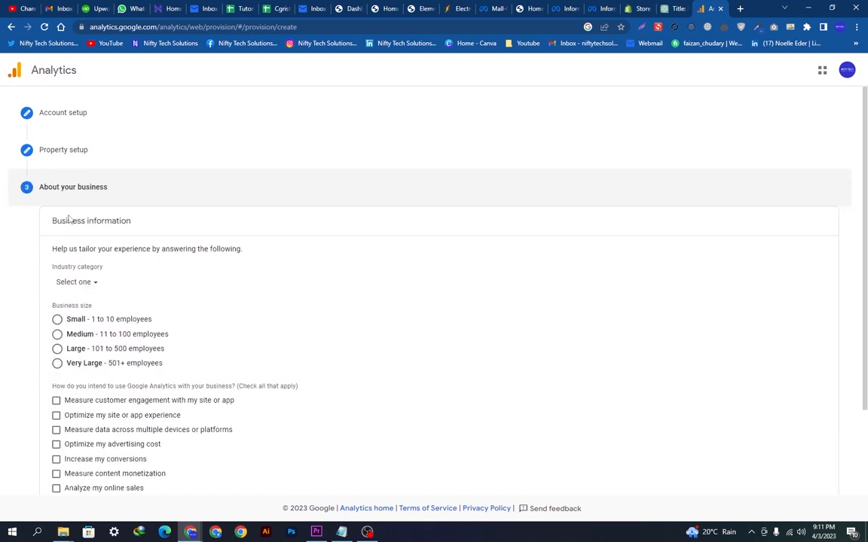
- Set business size to Small (1 to 10 employees) and industry category to Shopping
click(57, 320)
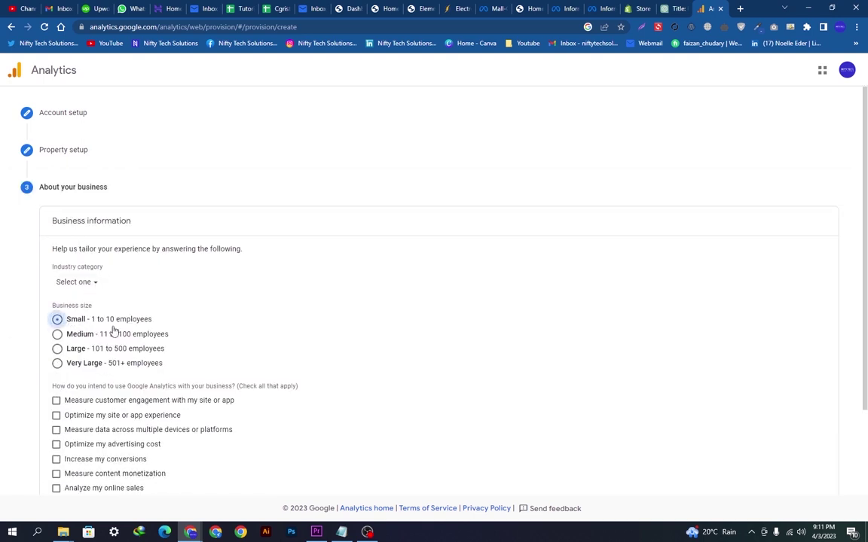
click(74, 281)
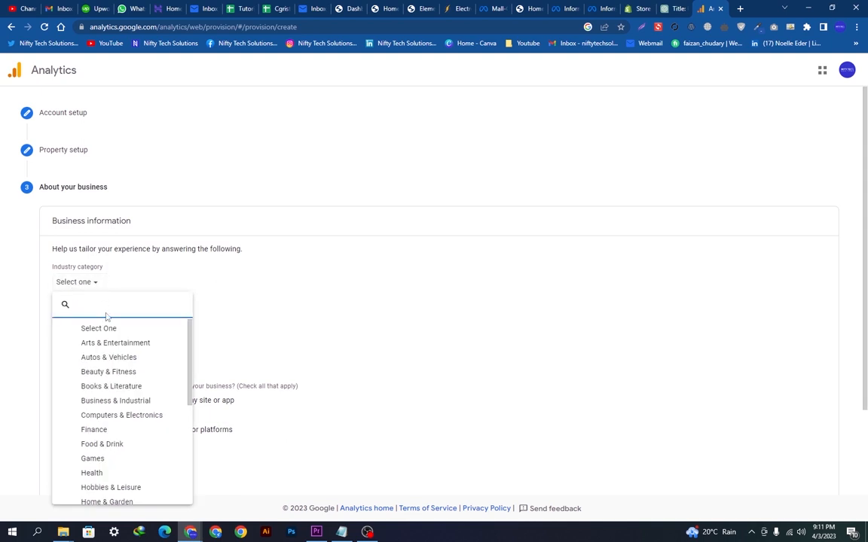
text(clo)
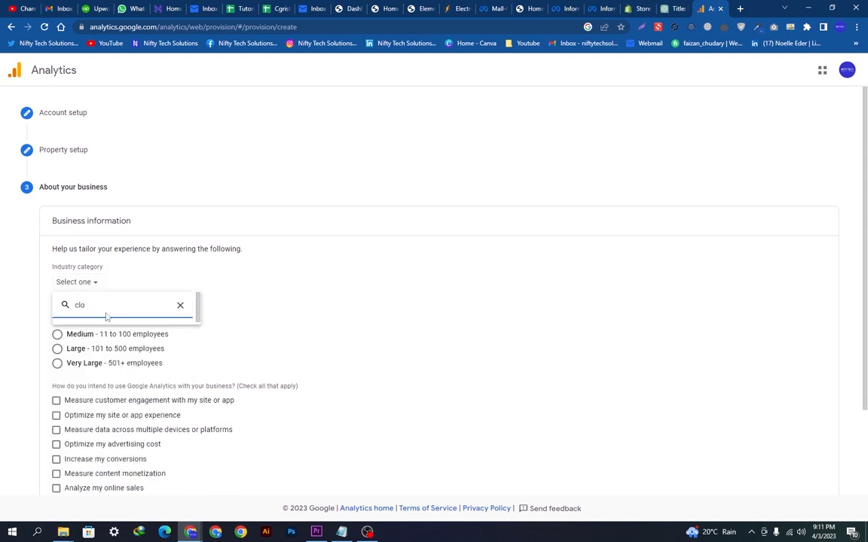
key(BackSpace)
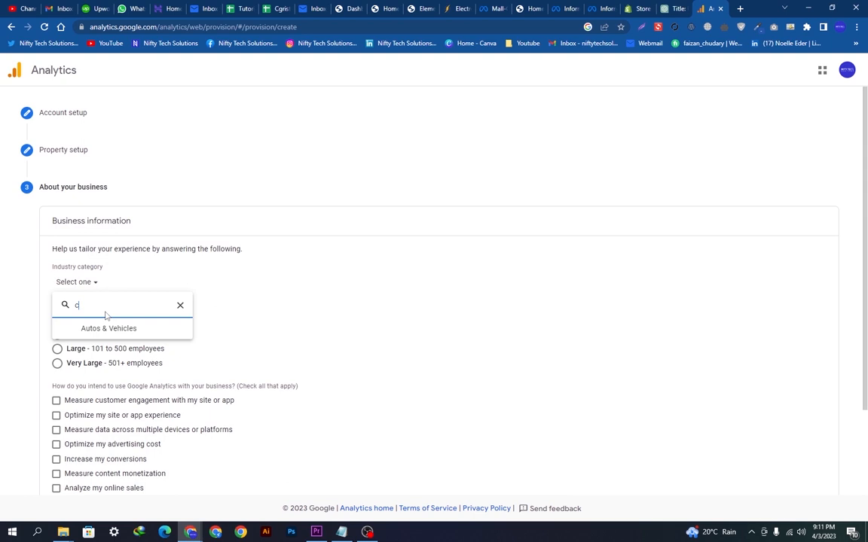
text(acc)
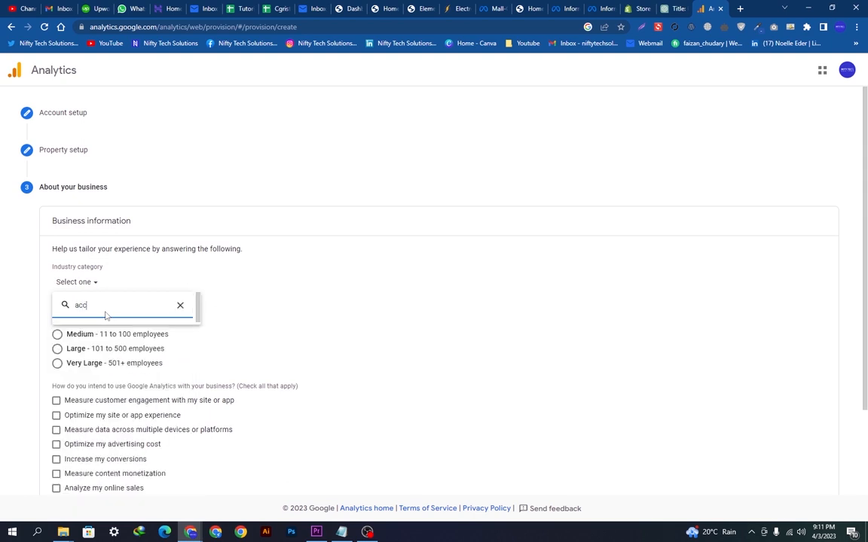
key(ctrl+a)
text(e)
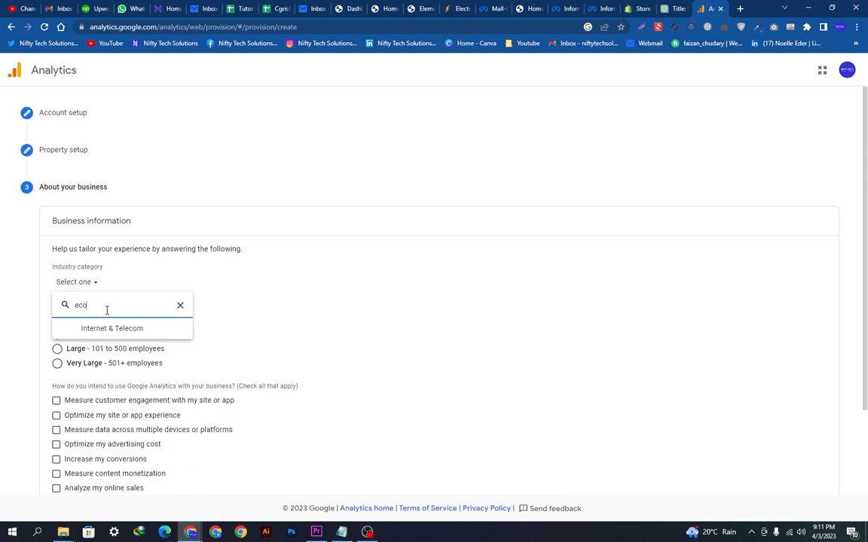
key(BackSpace)
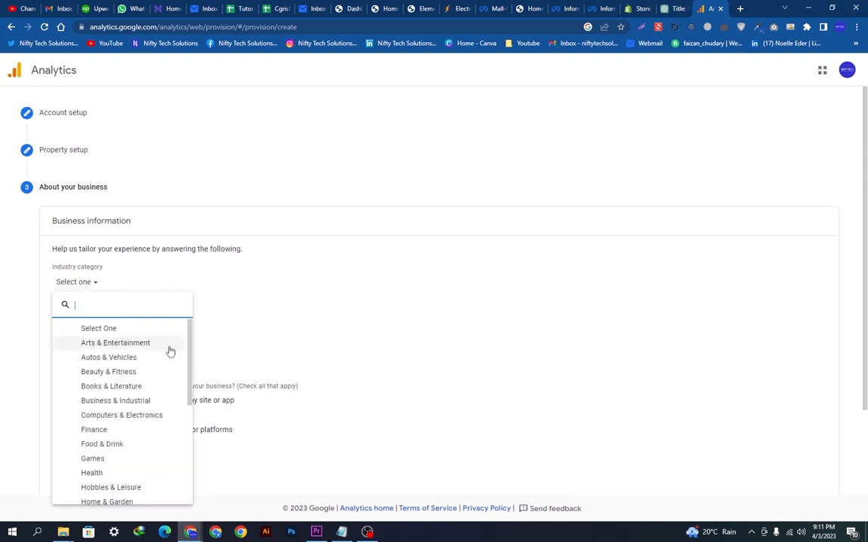
scroll(158, 423, down, 5)
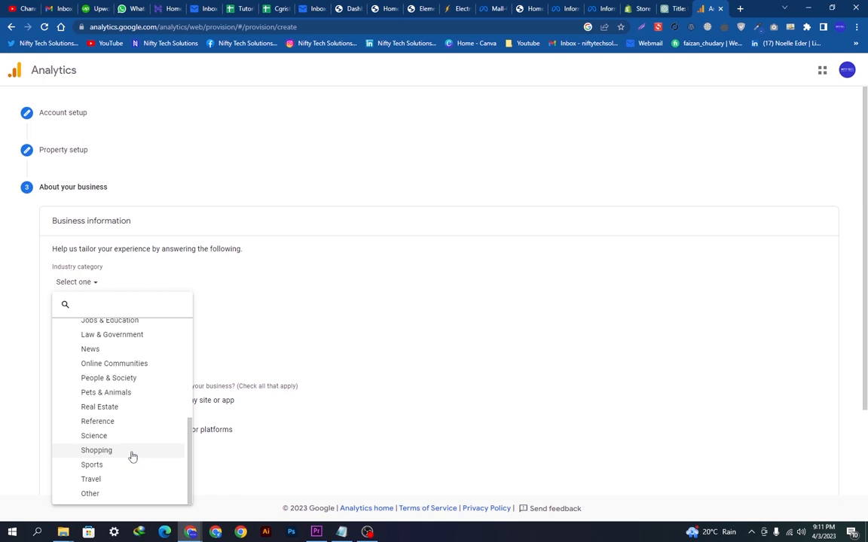
click(97, 450)
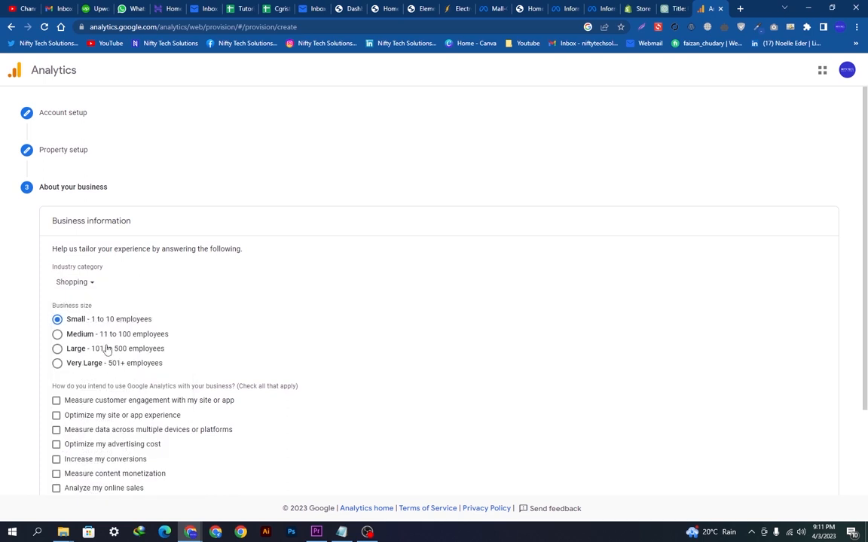
scroll(106, 348, down, 3)
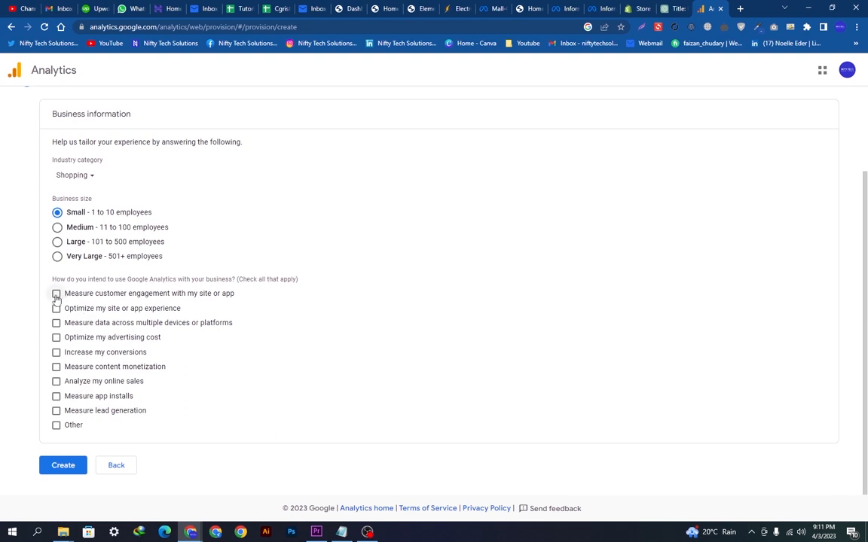
- Check every intended use except Other and create the account
click(56, 293)
click(56, 322)
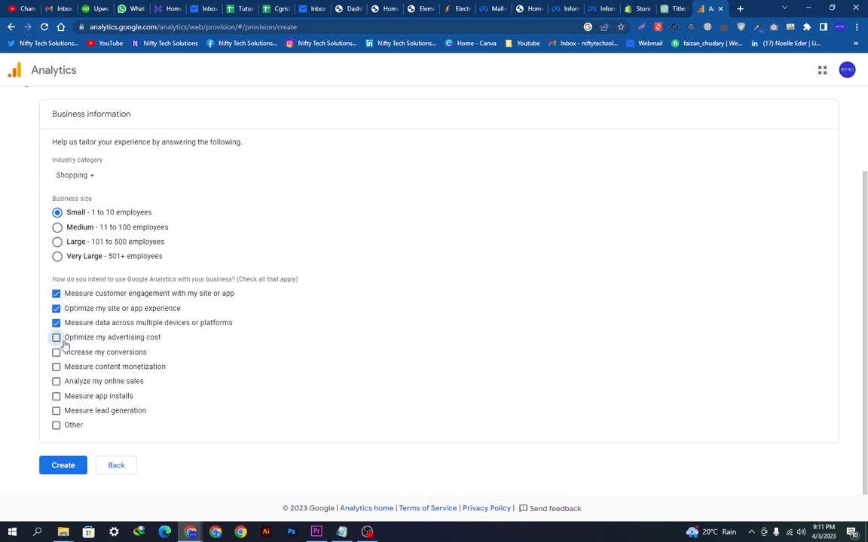
click(57, 351)
click(56, 381)
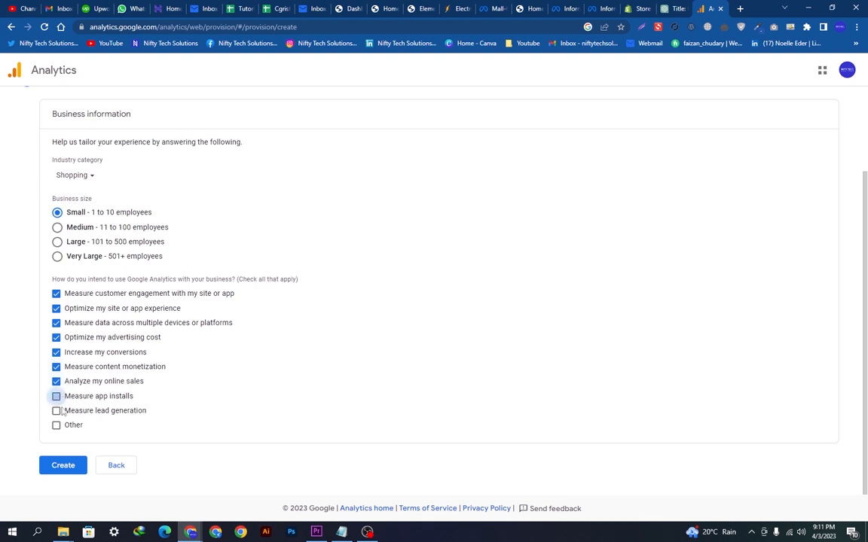
click(56, 411)
click(62, 465)
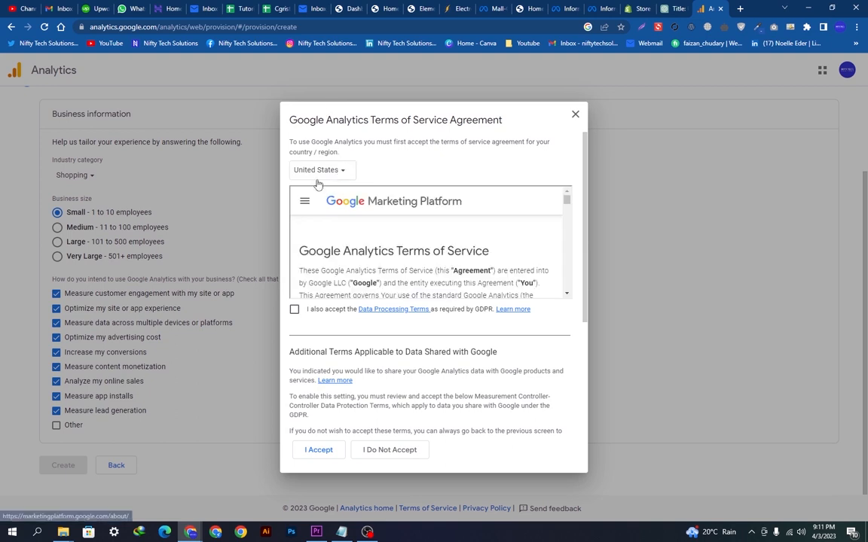
- Accept the GDPR Data Processing and Controller-Controller terms and the Terms of Service
click(294, 309)
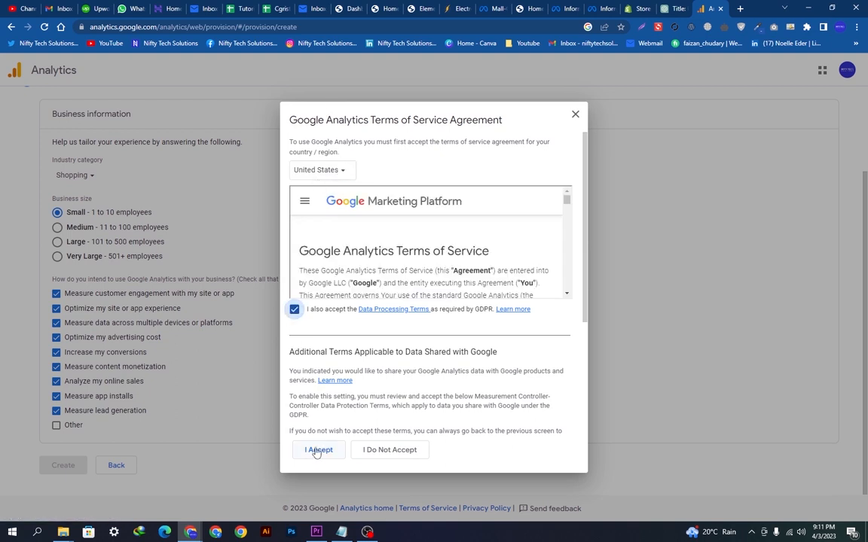
click(318, 450)
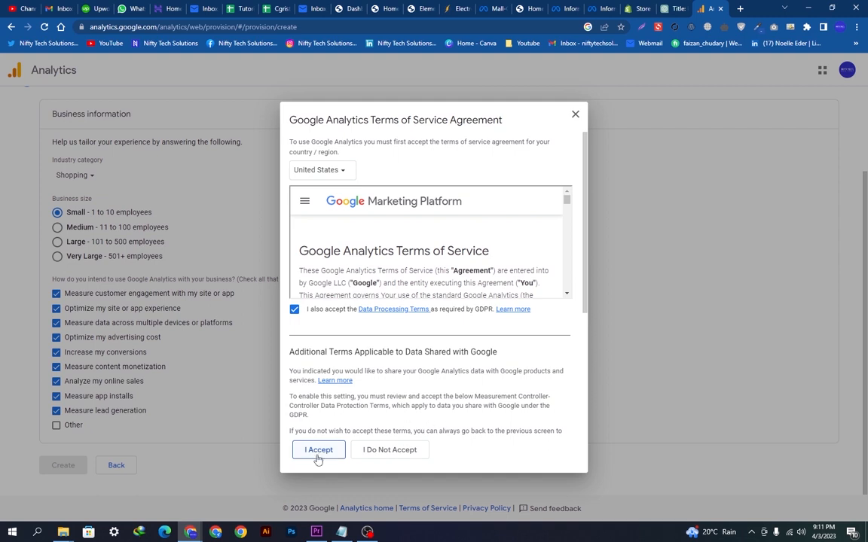
click(317, 450)
scroll(527, 271, down, 5)
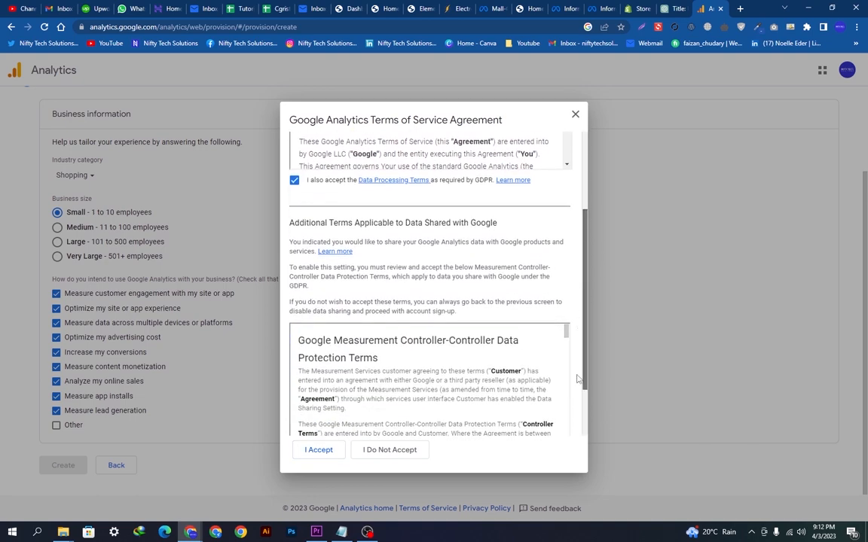
scroll(527, 302, down, 5)
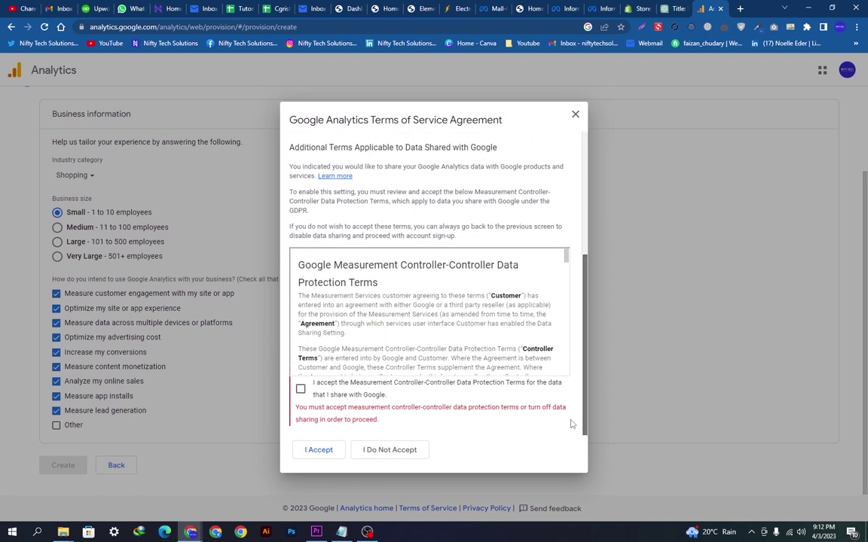
click(301, 389)
click(318, 450)
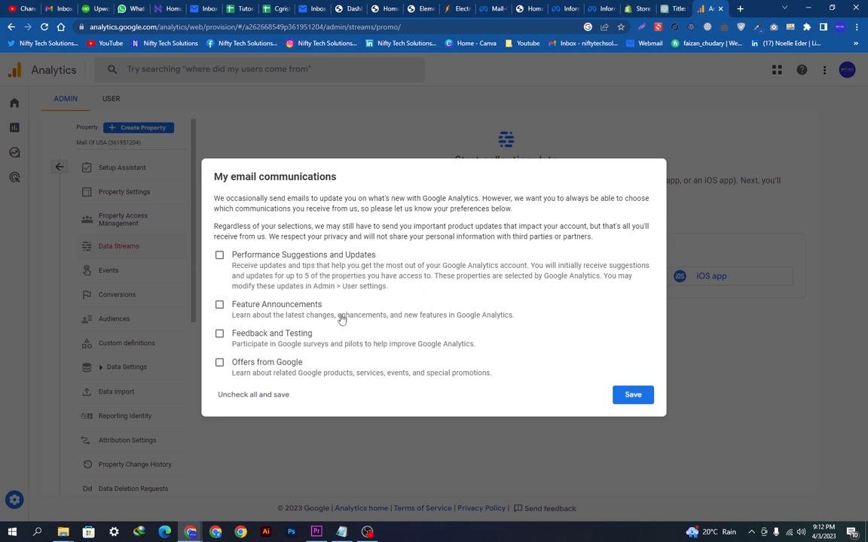
- Opt into all four email communications and save the preferences
click(219, 255)
click(219, 304)
click(220, 334)
click(219, 362)
click(633, 394)
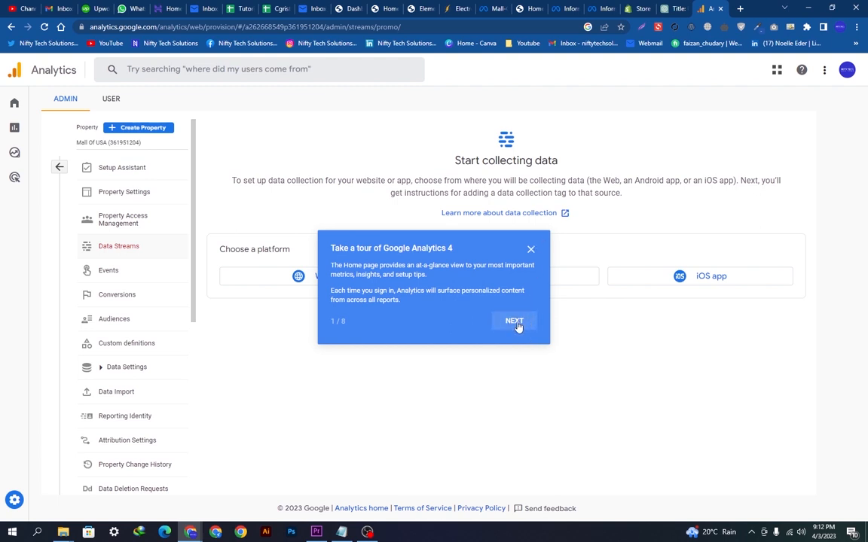
- Dismiss the product tour to reach the Start collecting data page
click(515, 322)
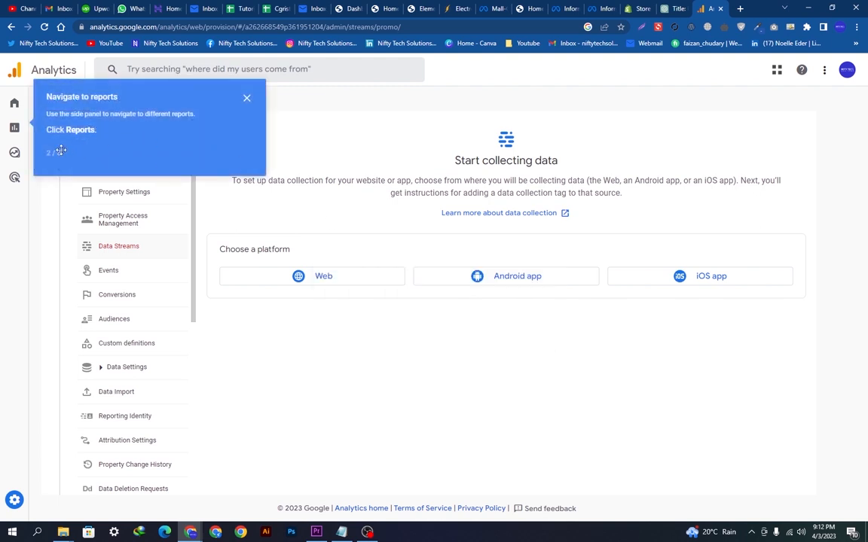
click(246, 98)
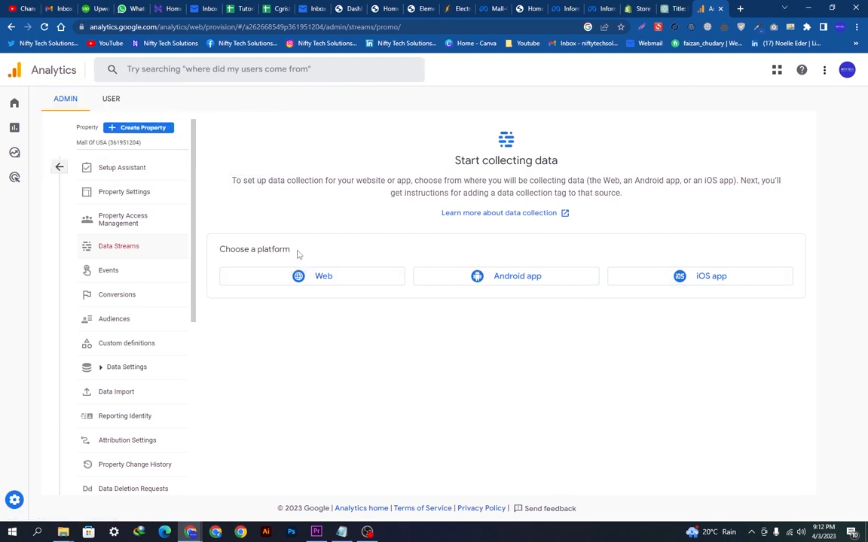
drag(296, 254, 218, 249)
click(352, 260)
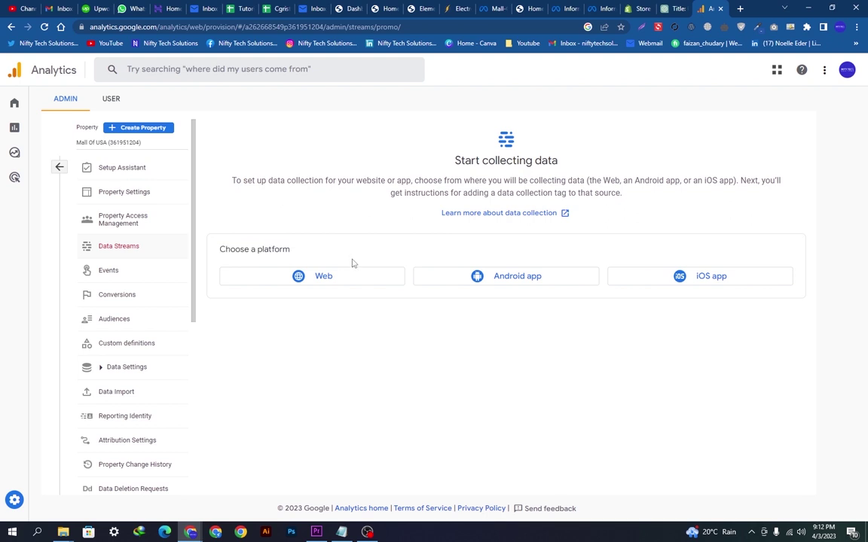
click(314, 279)
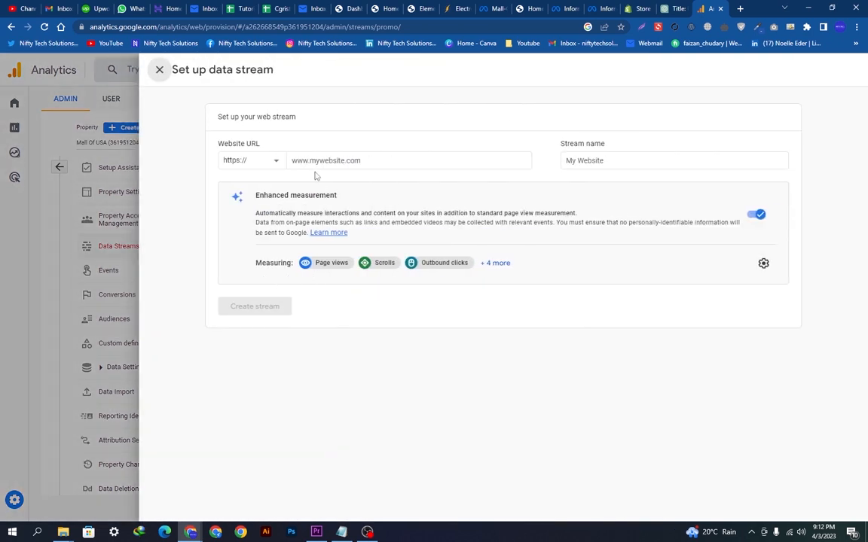
click(339, 160)
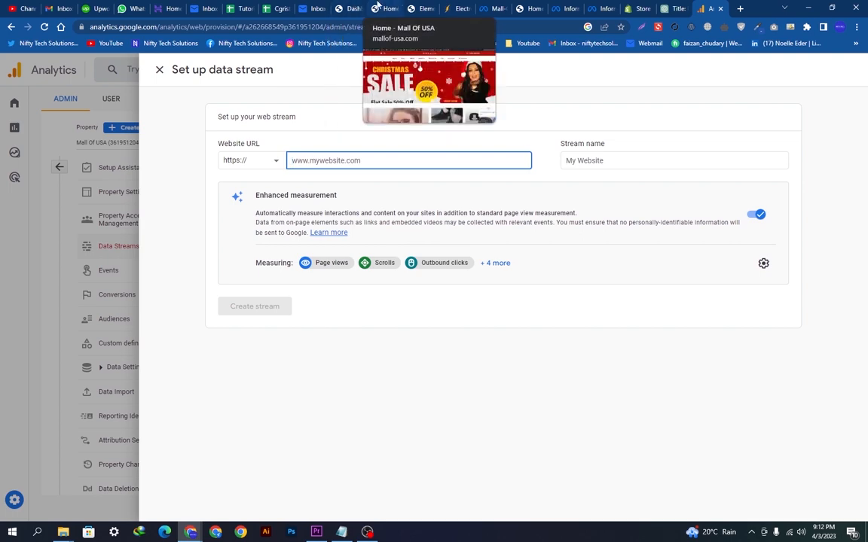
click(384, 8)
click(134, 27)
drag(135, 27, 91, 27)
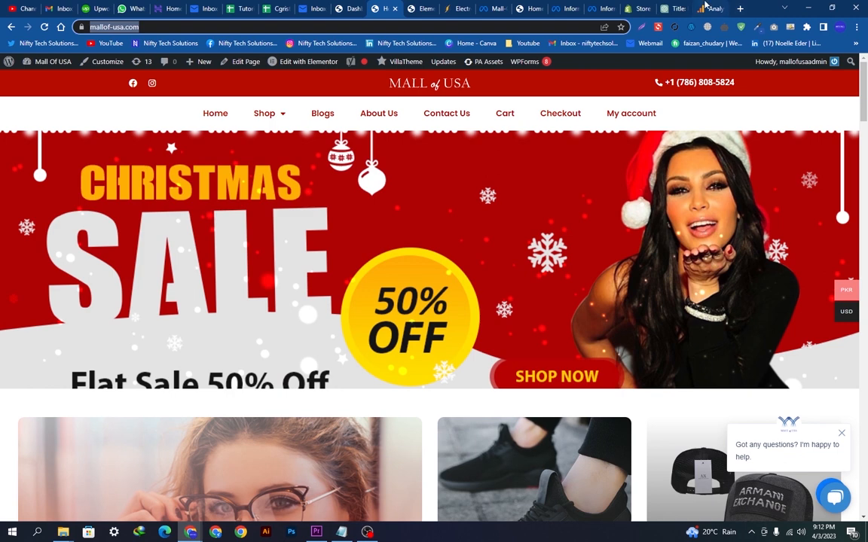
click(705, 8)
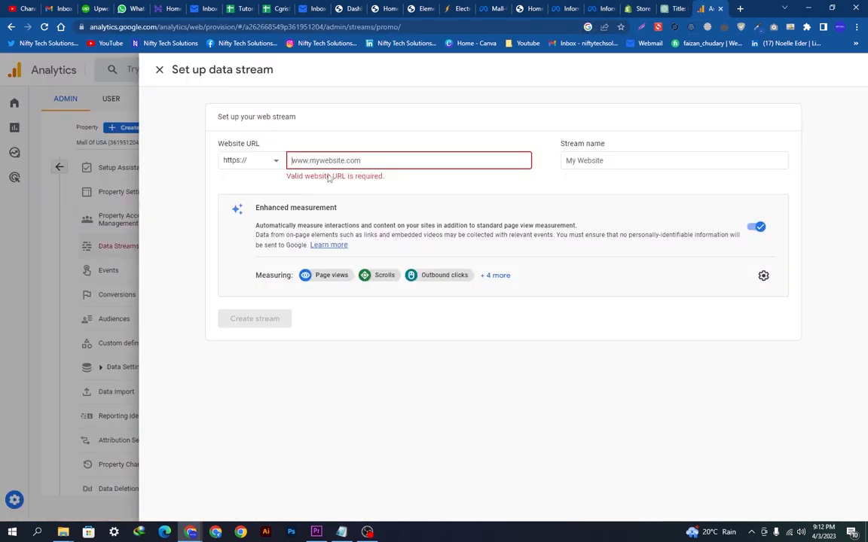
text(https://www.mallof-usa.com/)
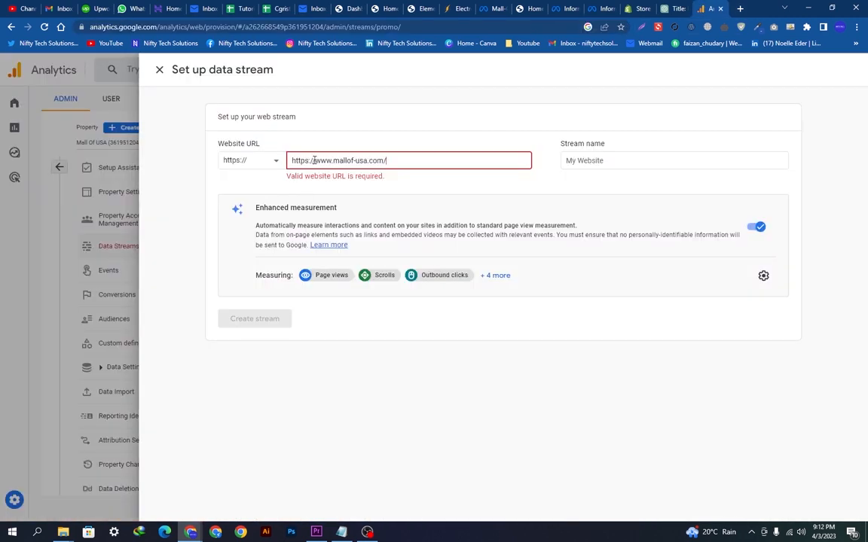
drag(313, 161, 291, 160)
key(BackSpace)
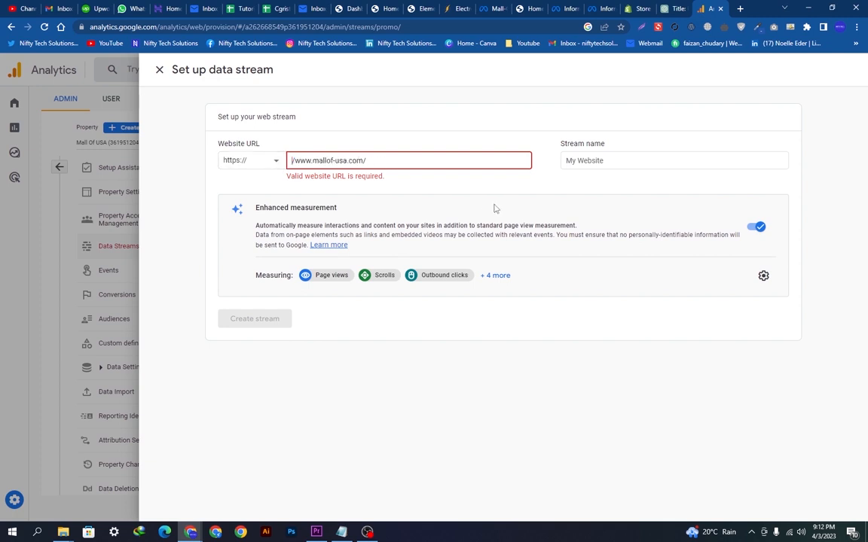
key(Delete)
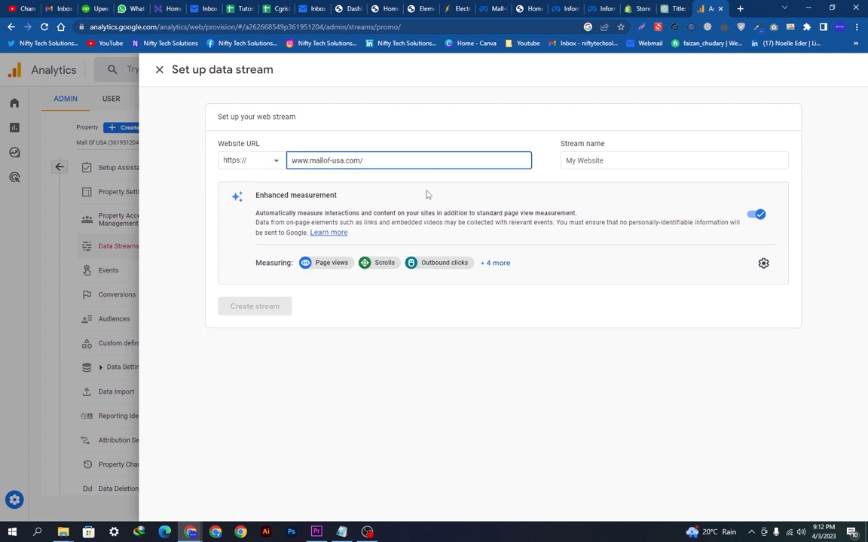
- Name the stream 'Mall OF USA' and create it
click(584, 160)
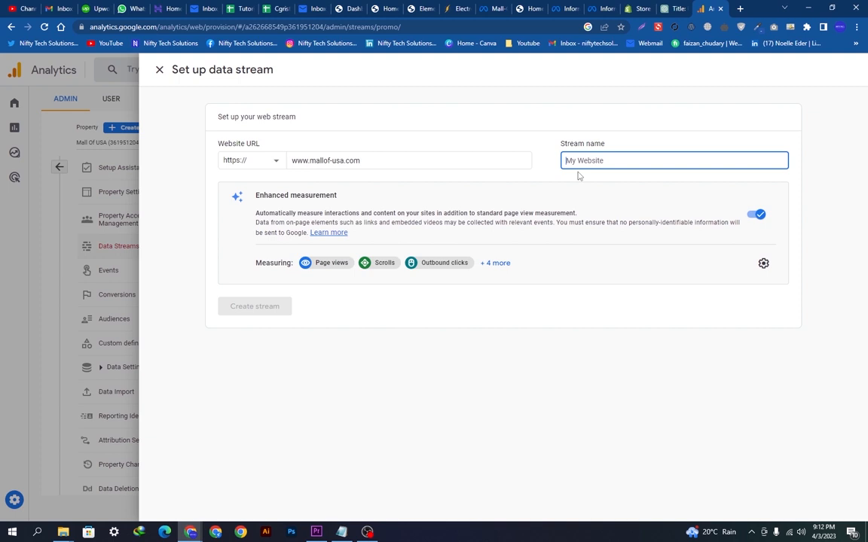
text(Mall OF USA)
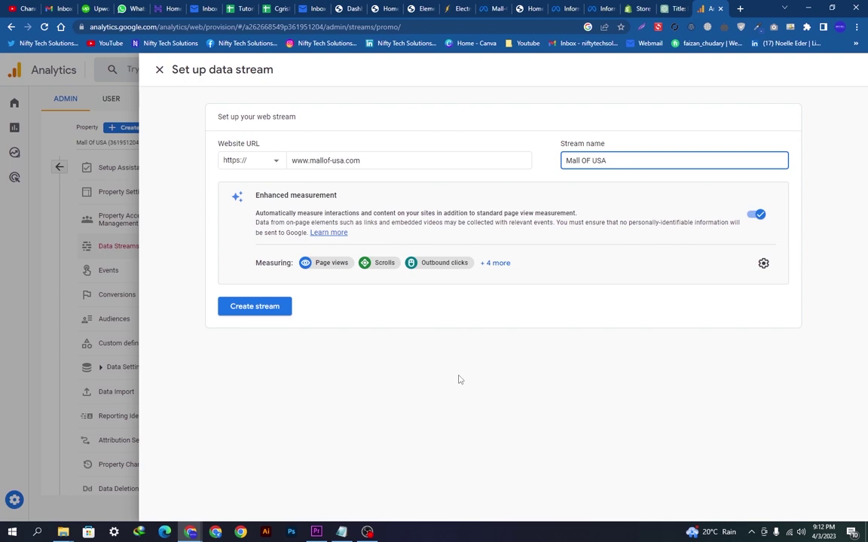
click(460, 377)
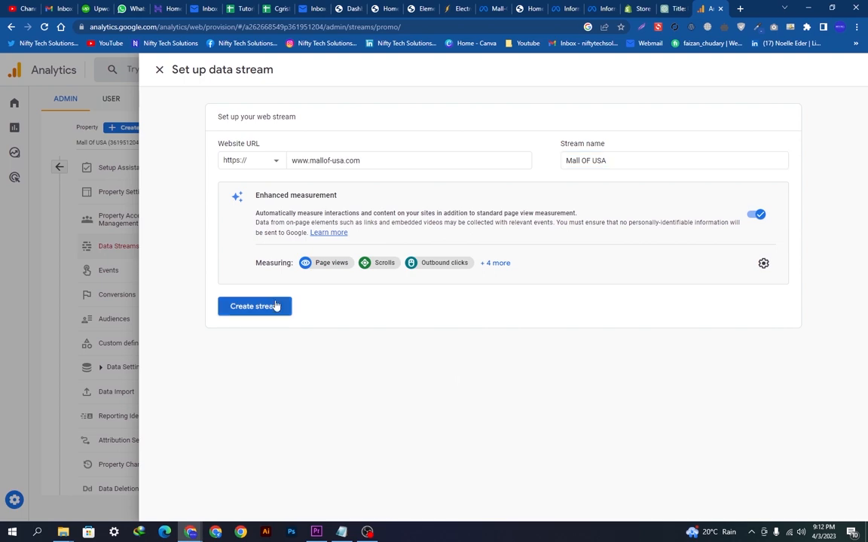
click(255, 305)
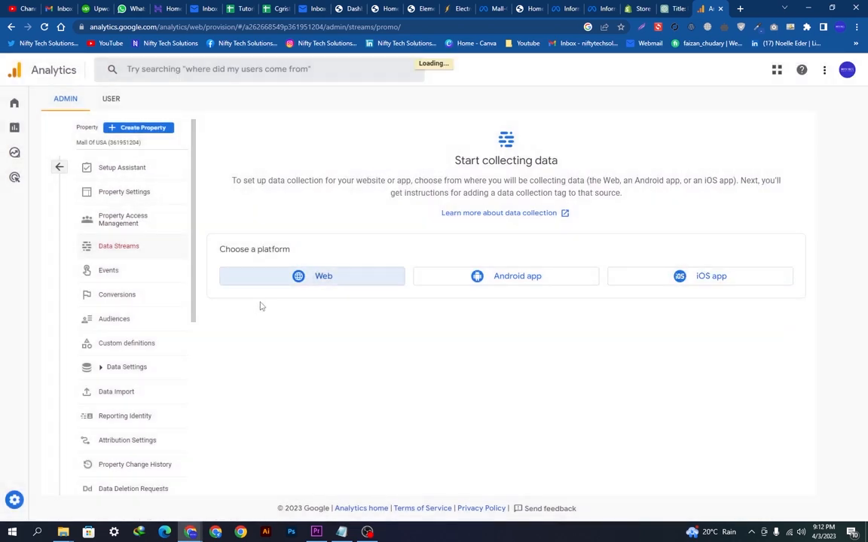
- Review the web stream details and bring up the Google tag installation instructions
click(312, 276)
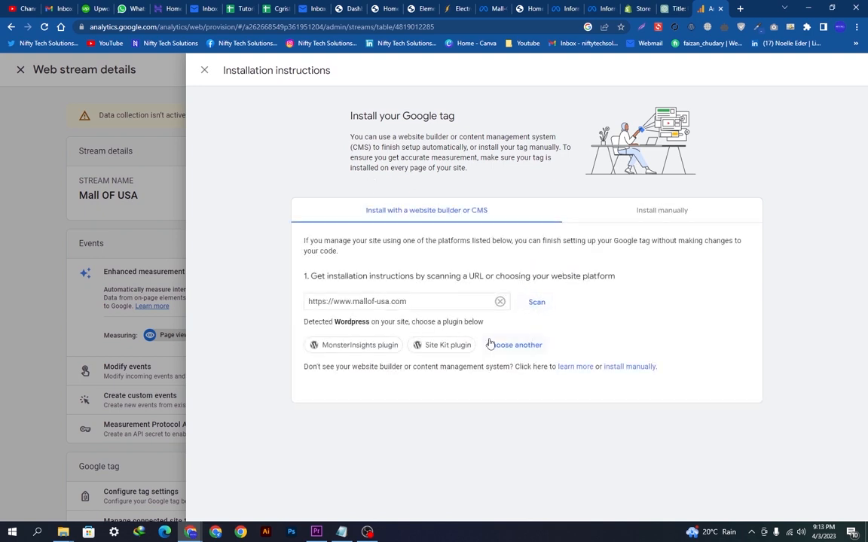
click(443, 345)
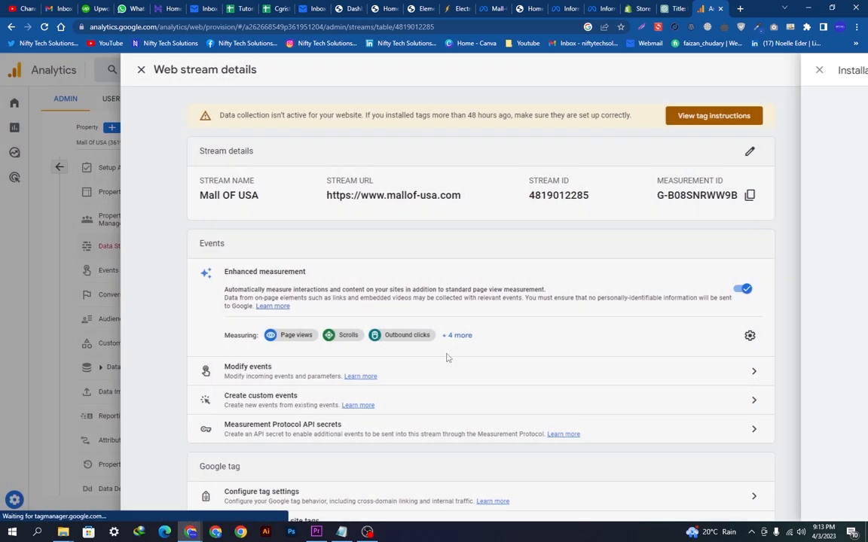
scroll(391, 357, down, 2)
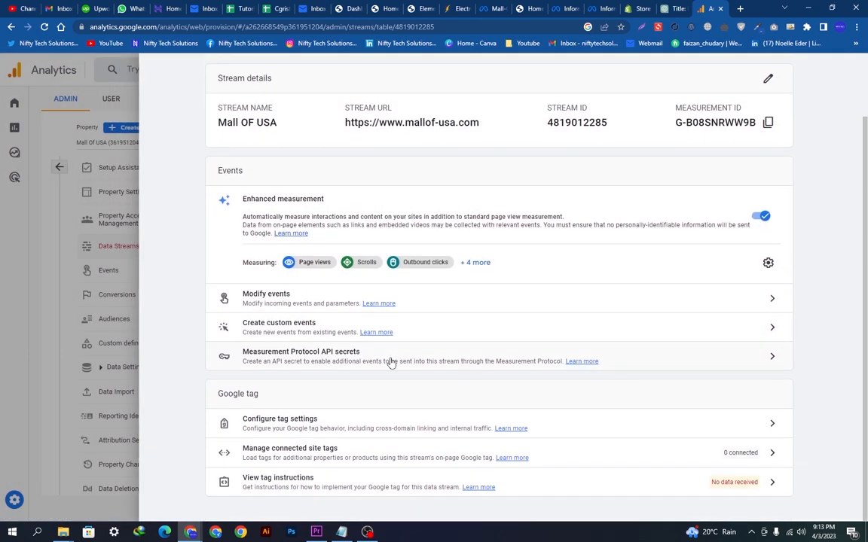
scroll(385, 456, up, 2)
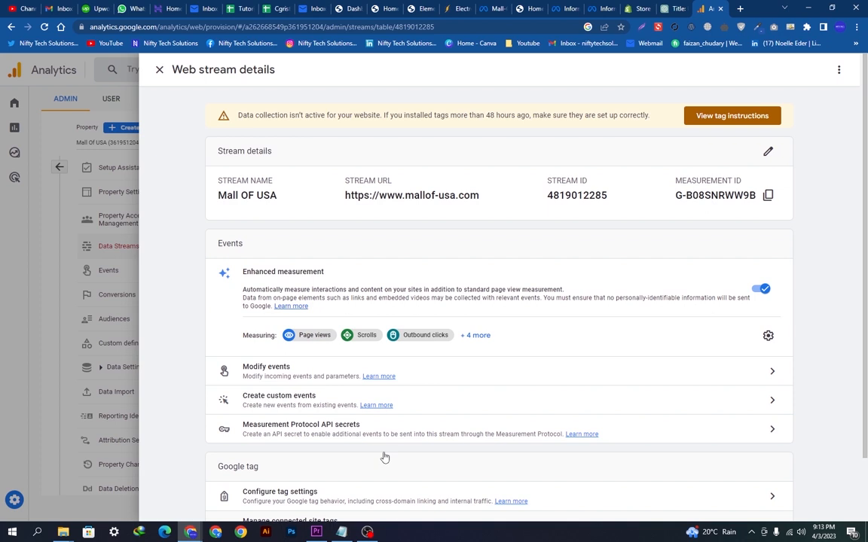
mouse_move(237, 115)
mouse_down()
mouse_move(569, 125)
mouse_move(649, 118)
mouse_up()
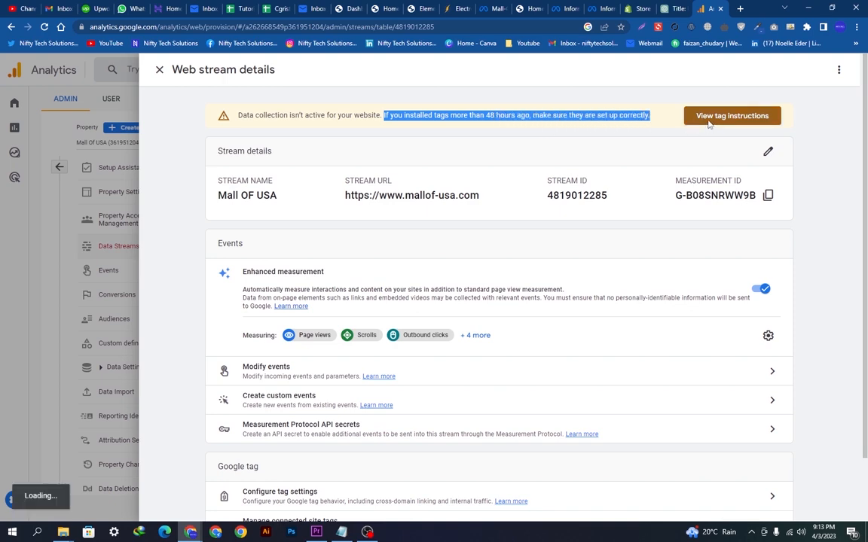
click(732, 115)
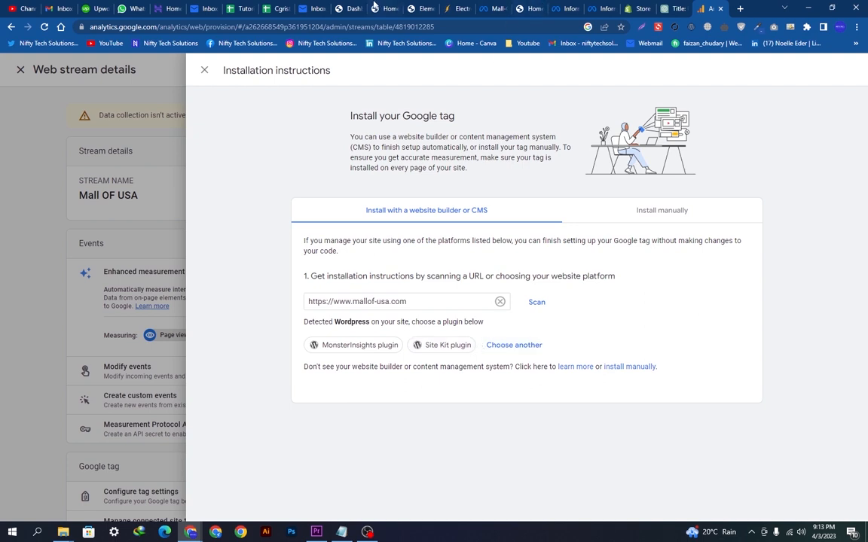
- In WordPress admin Plugins > Add New, search the directory for 'sitekit'
click(343, 9)
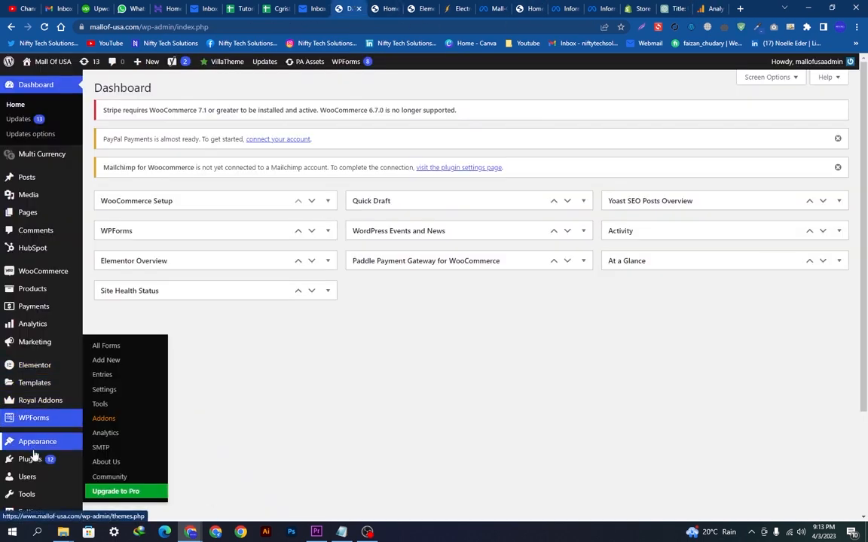
mouse_move(31, 458)
click(106, 475)
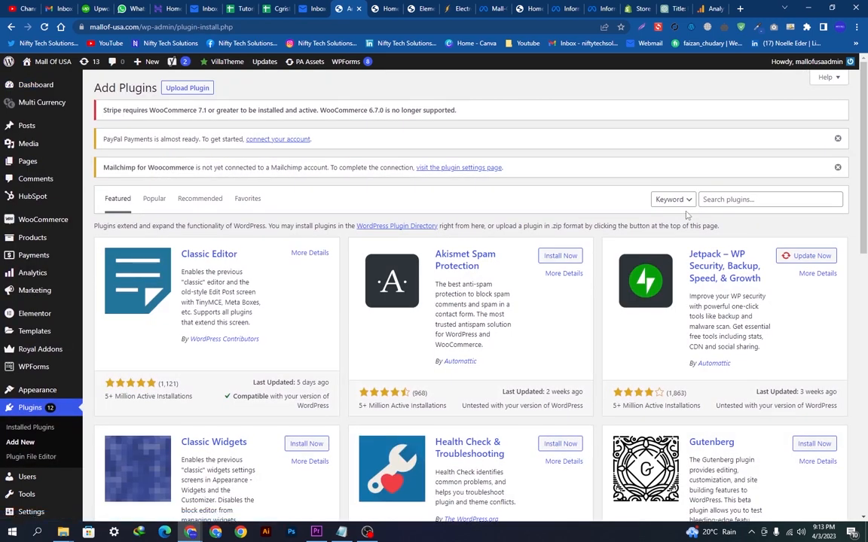
click(715, 201)
text(sitekit)
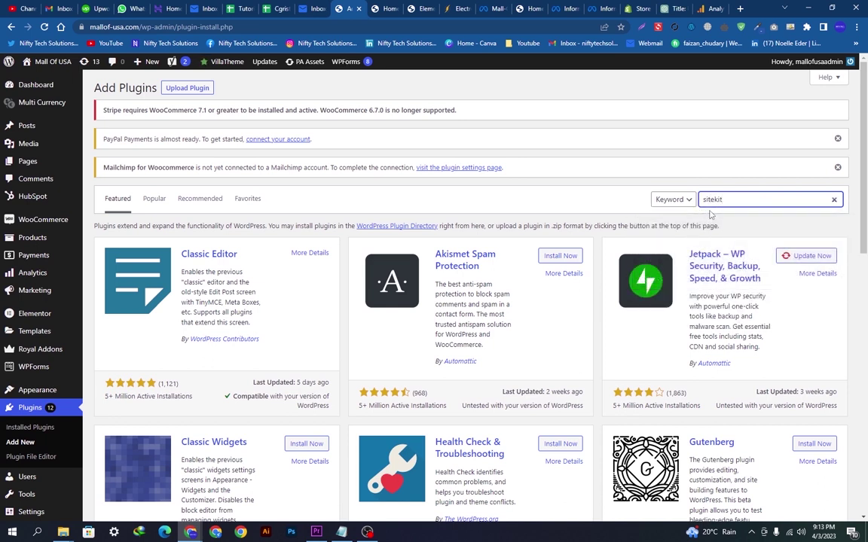
key(Return)
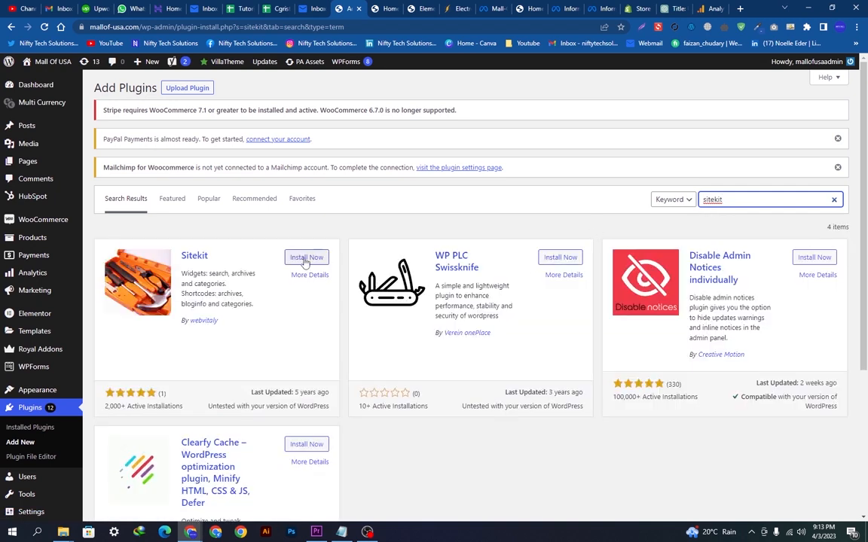
key(BackSpace)
key(BackSpace)
key(BackSpace)
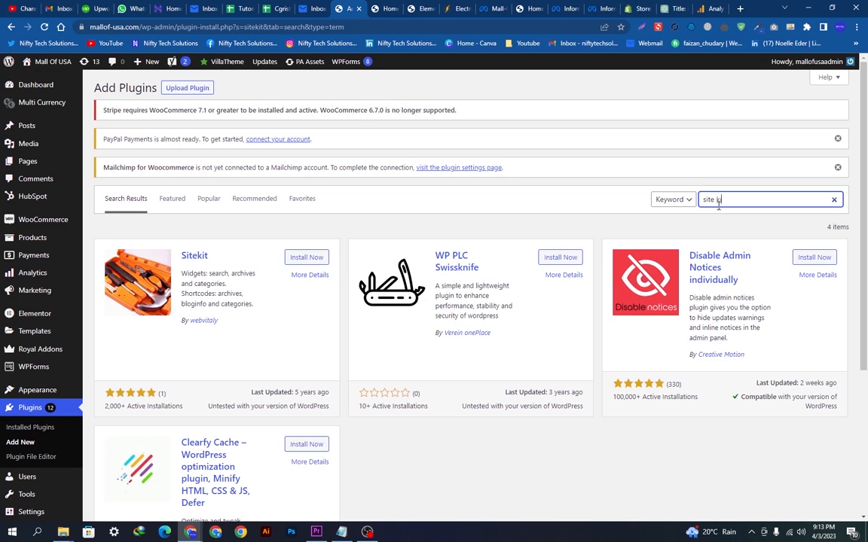
text(kit)
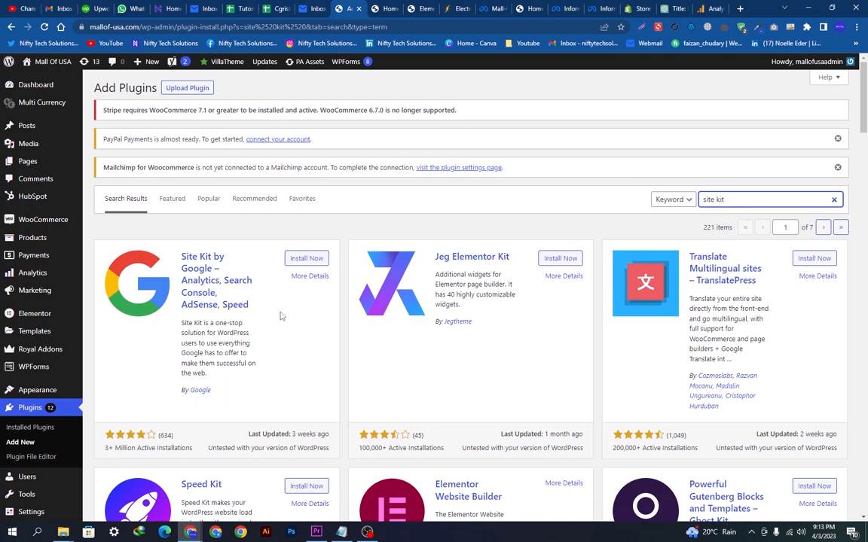
- Install and activate the Site Kit by Google plugin from the plugin listing
click(306, 258)
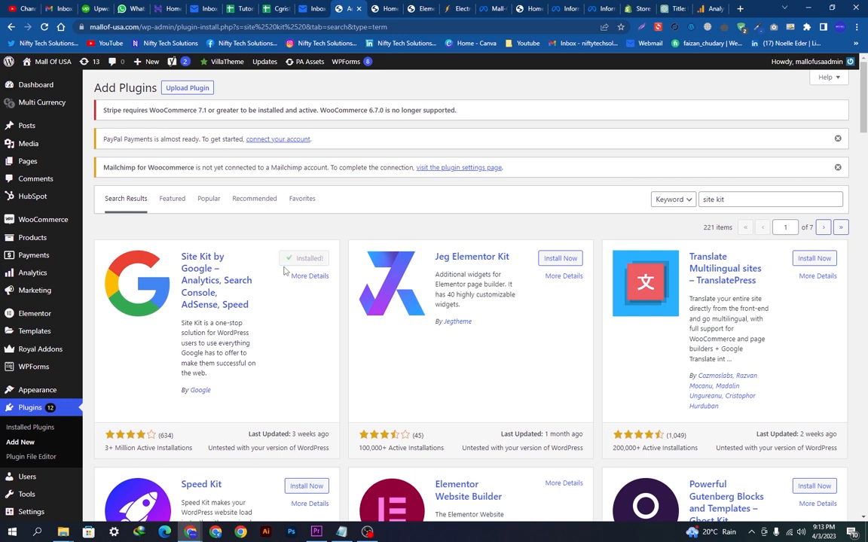
click(301, 259)
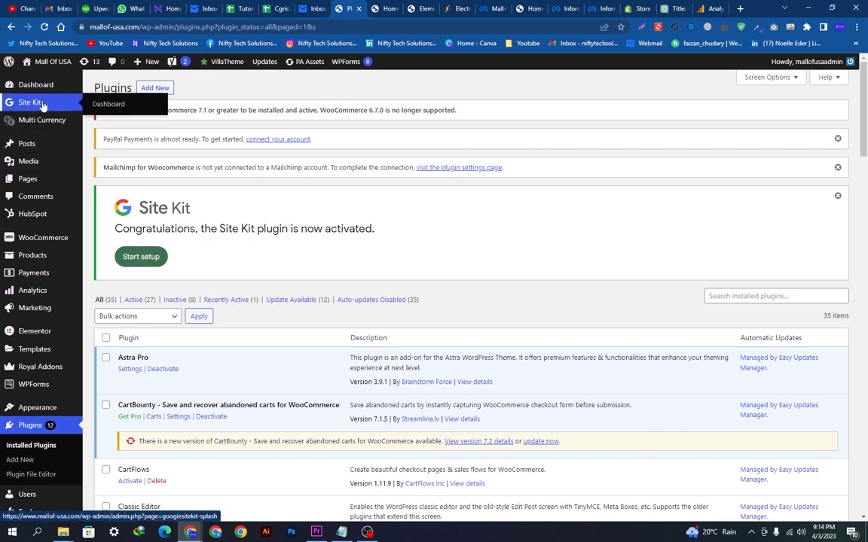
- Start Site Kit setup and sign in with the existing Google account
mouse_move(30, 102)
click(141, 256)
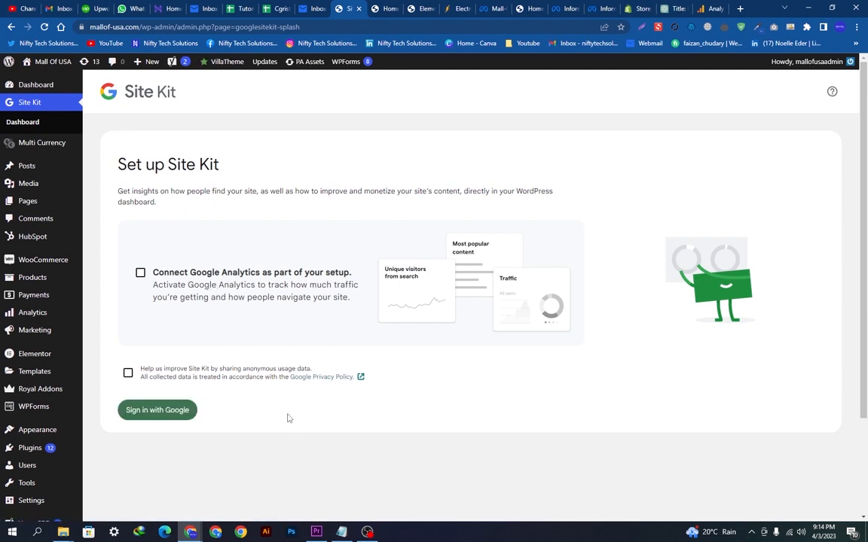
click(174, 415)
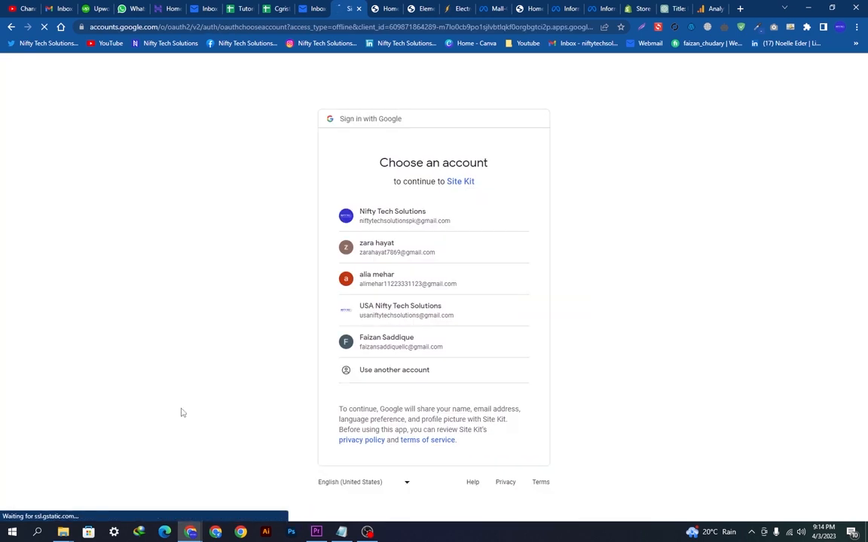
click(367, 253)
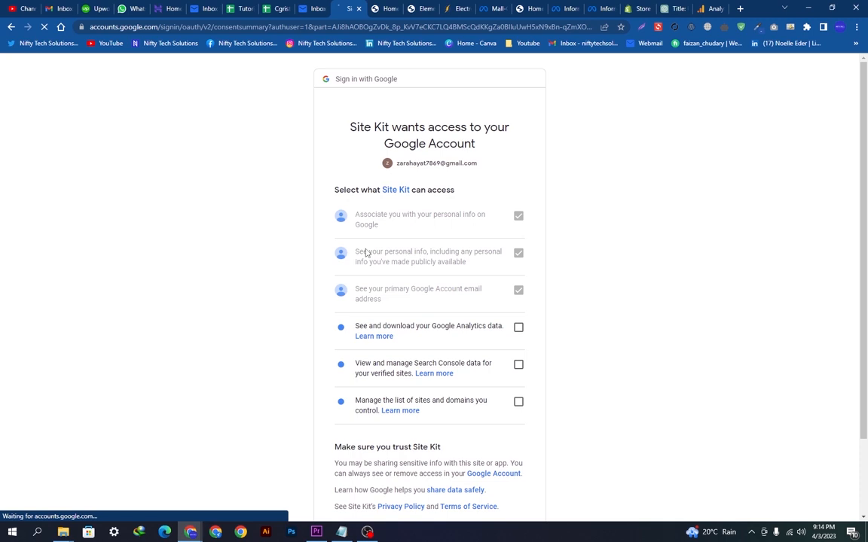
- Grant Site Kit access to Analytics data, Search Console data and site management, then continue
click(518, 326)
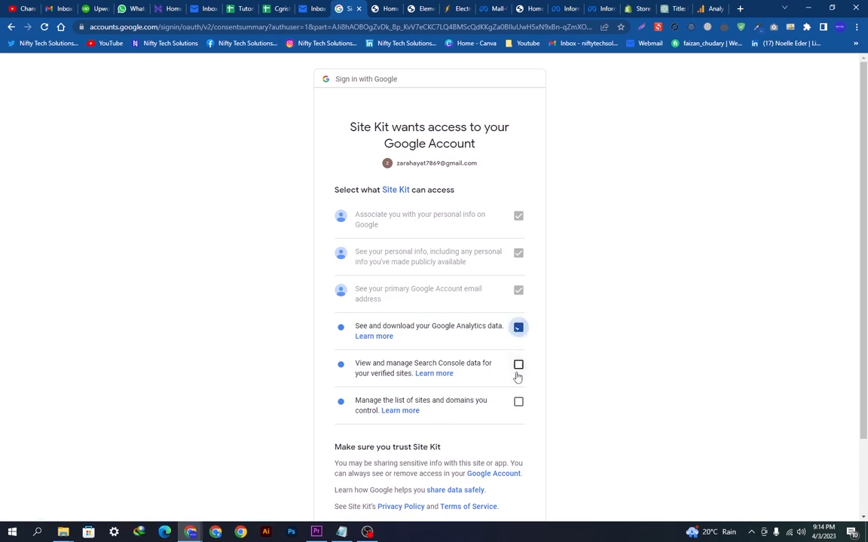
click(518, 365)
click(518, 403)
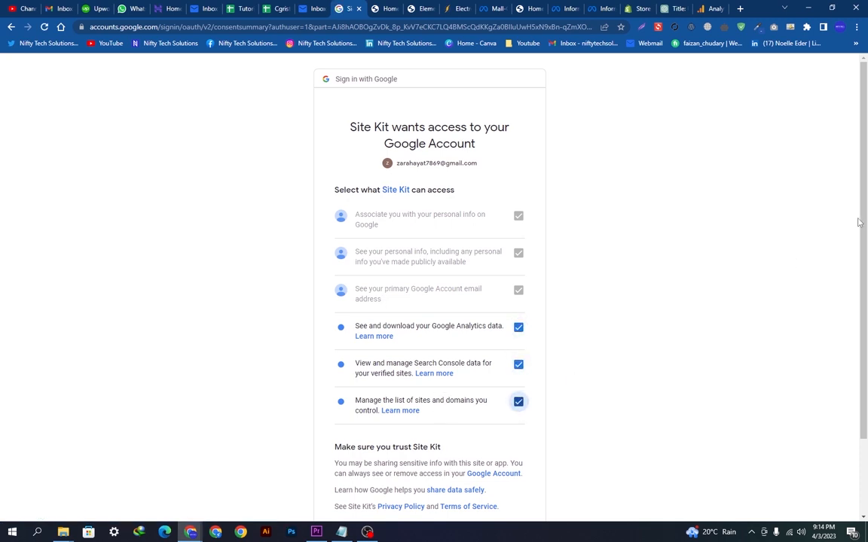
scroll(859, 222, down, 3)
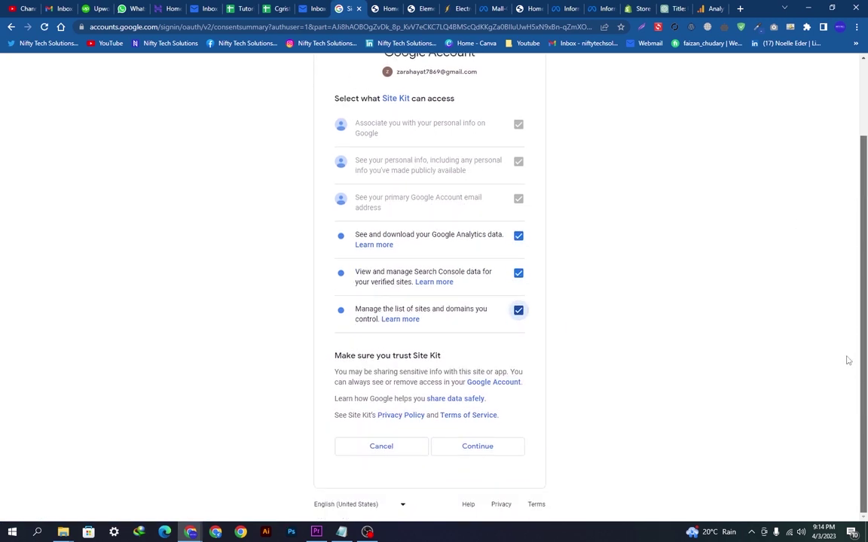
click(477, 446)
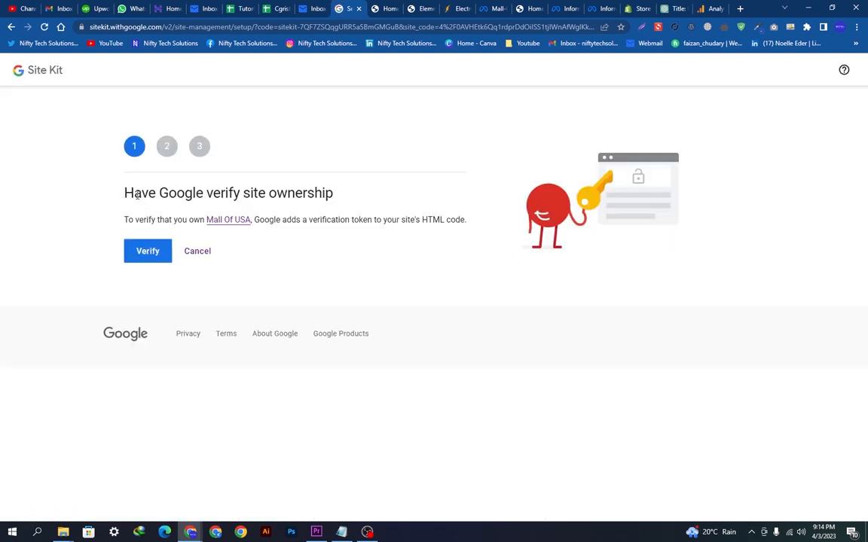
- Verify Mall Of USA site ownership and allow the site to access Google Account metrics
drag(125, 194, 323, 192)
click(282, 297)
click(151, 251)
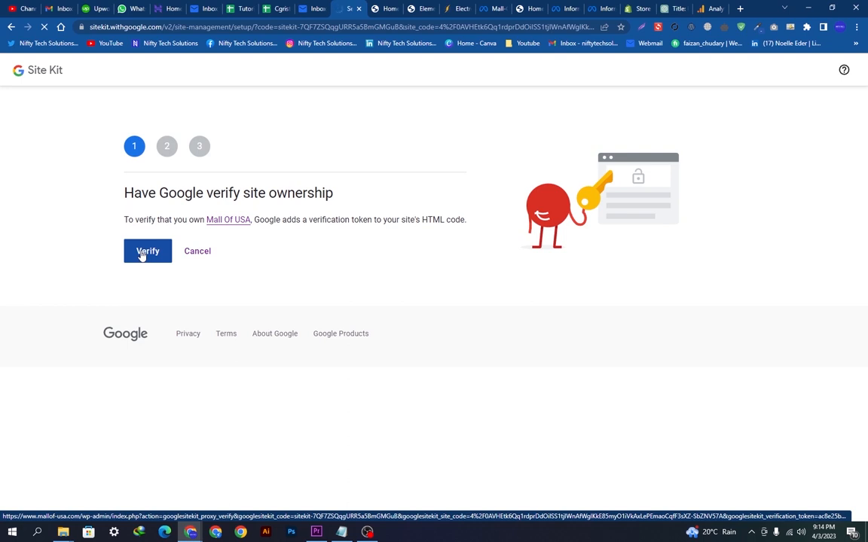
click(147, 251)
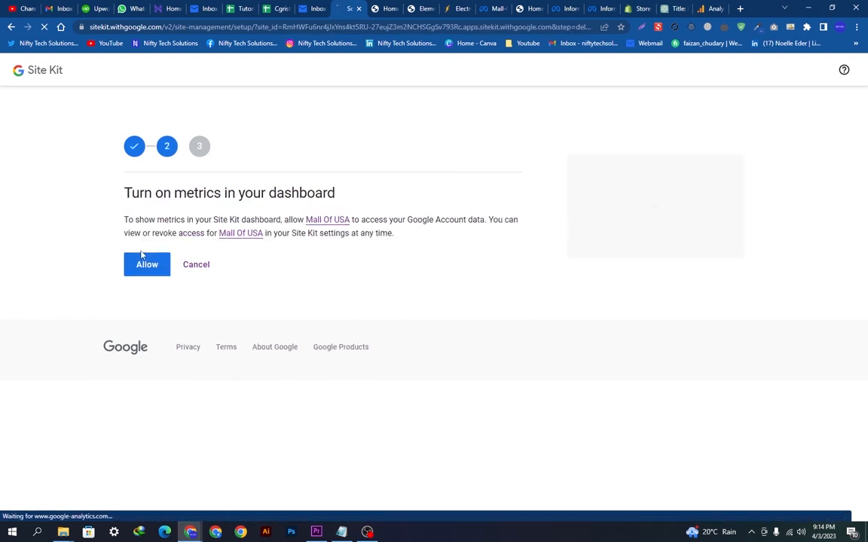
click(147, 264)
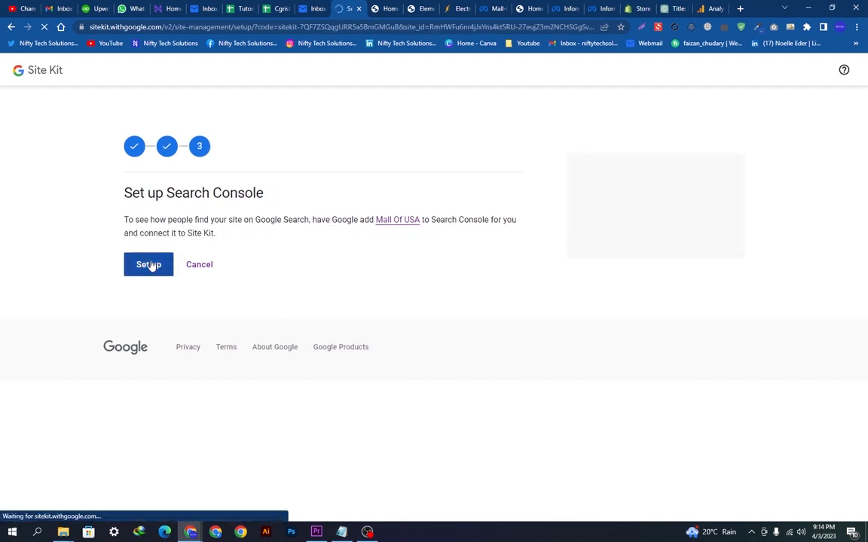
- Add the site to Search Console and go to the Site Kit dashboard
click(148, 266)
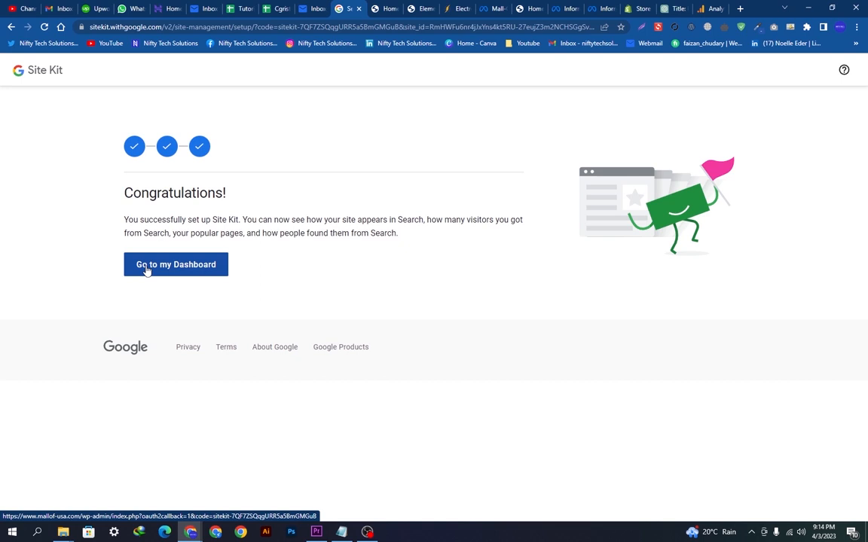
right_click(176, 265)
click(203, 278)
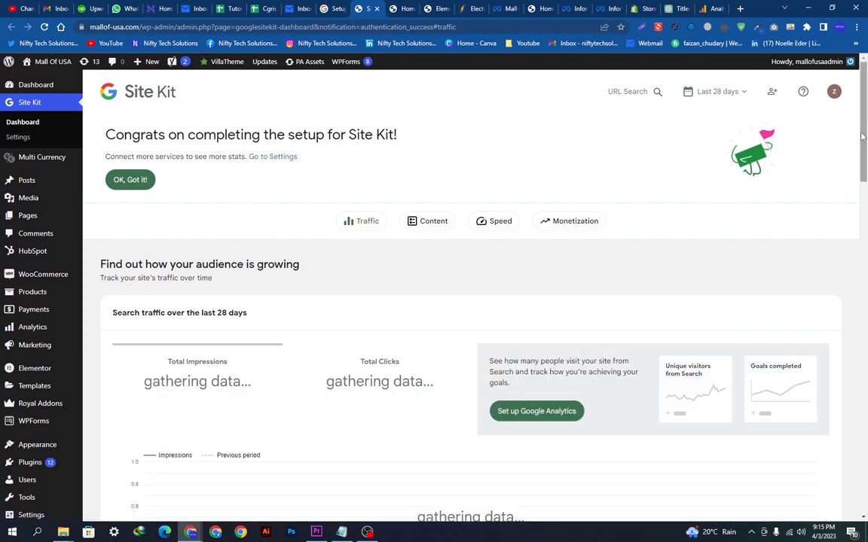
scroll(861, 153, down, 1)
drag(861, 154, 861, 180)
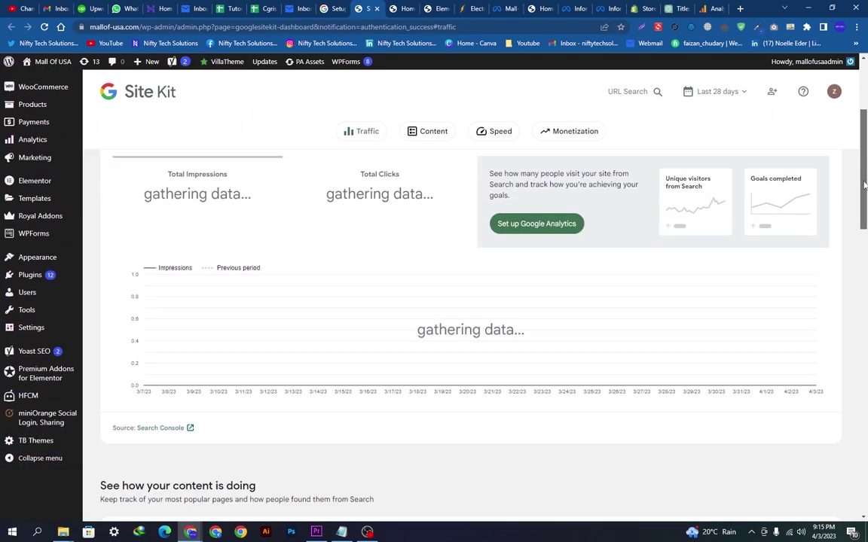
click(560, 228)
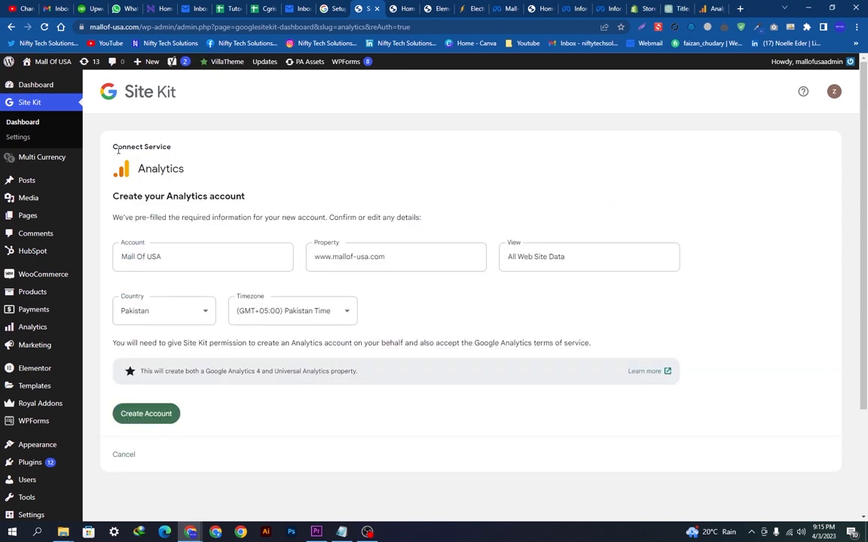
drag(174, 256, 131, 256)
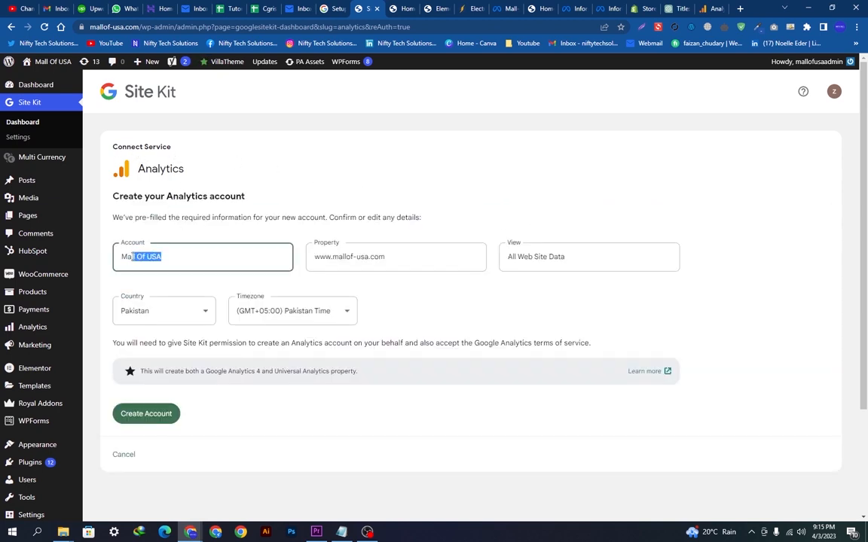
drag(406, 256, 317, 256)
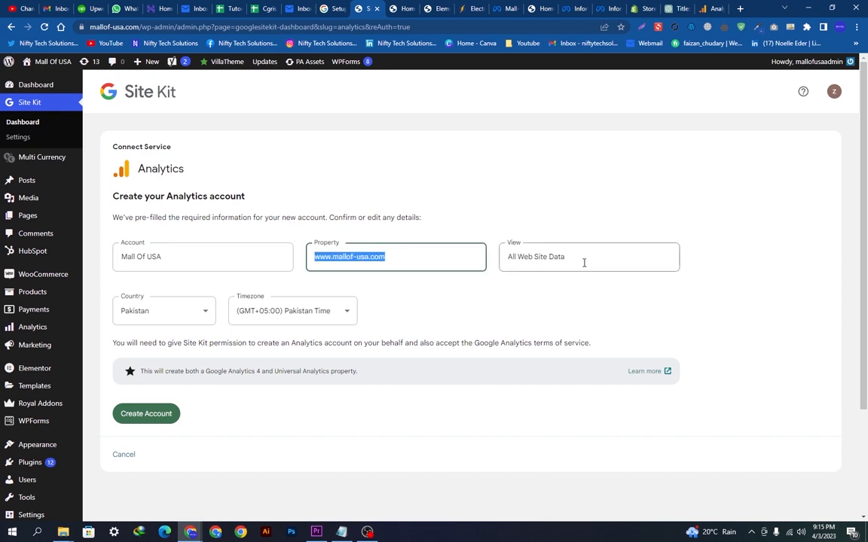
drag(583, 256, 512, 260)
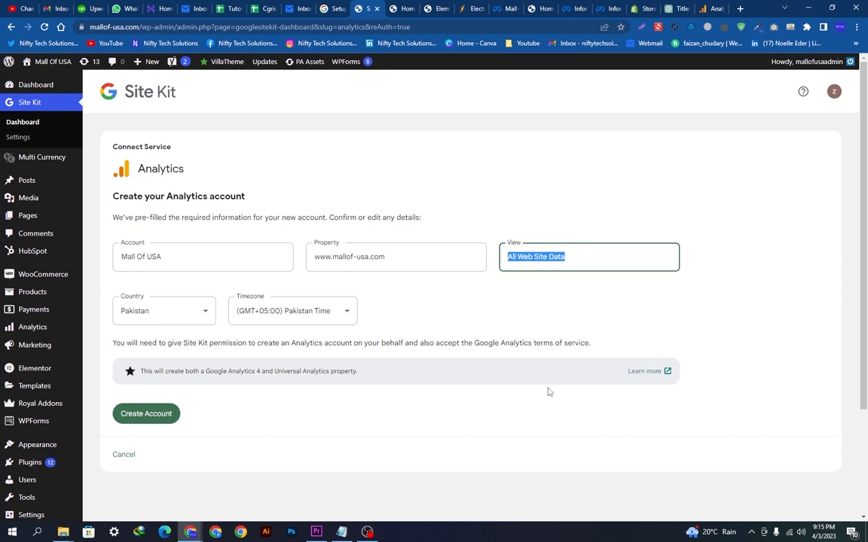
click(146, 413)
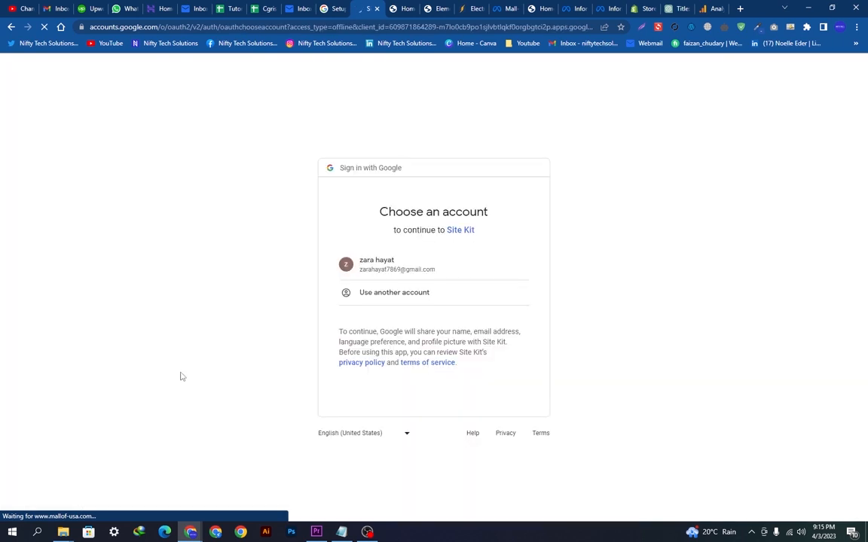
- Choose the Google account and allow Site Kit to create and manage a new Analytics account
click(379, 264)
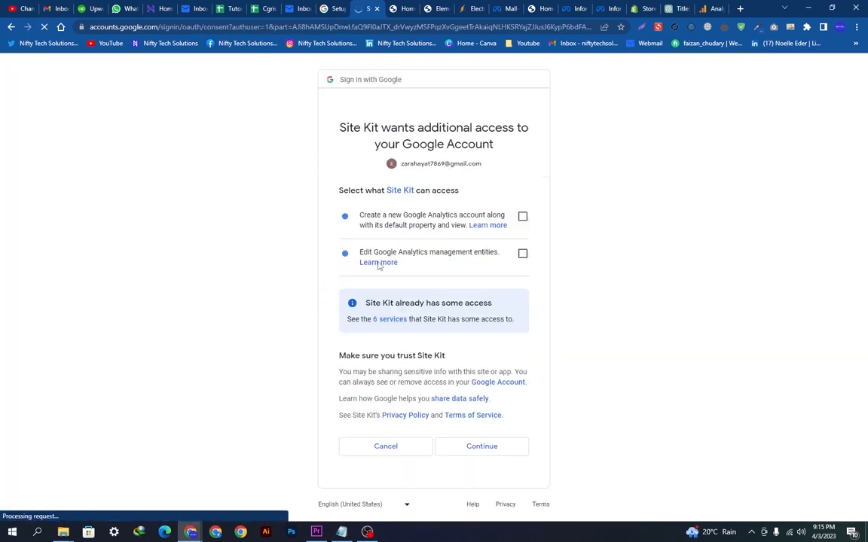
click(522, 216)
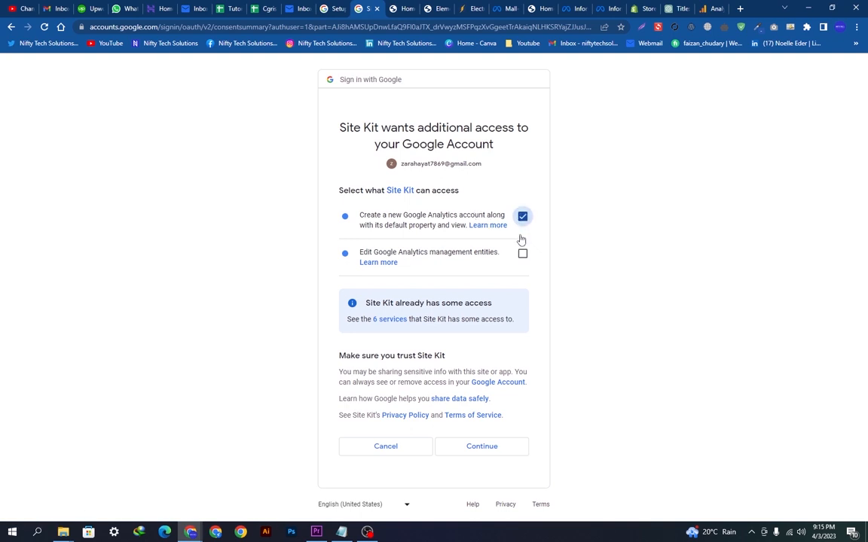
click(523, 253)
click(522, 216)
click(482, 446)
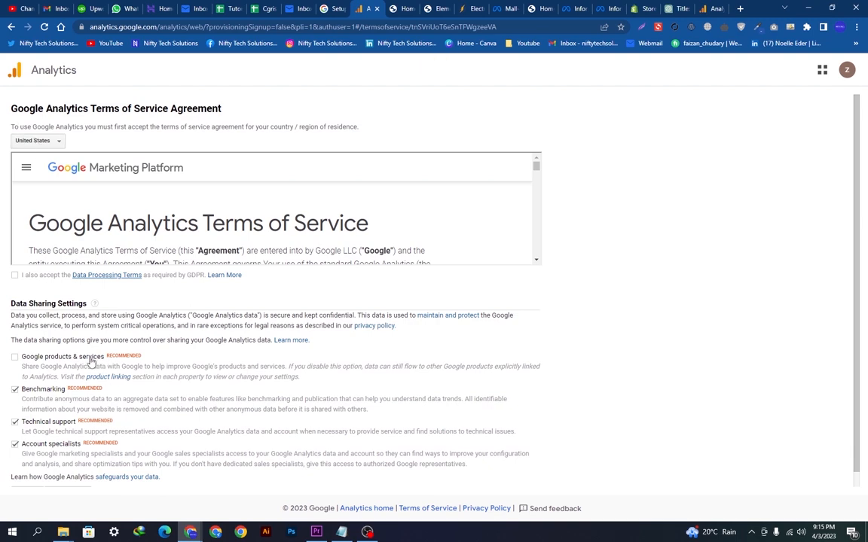
- Accept the Analytics terms with Google products sharing and the data protection terms enabled
click(15, 356)
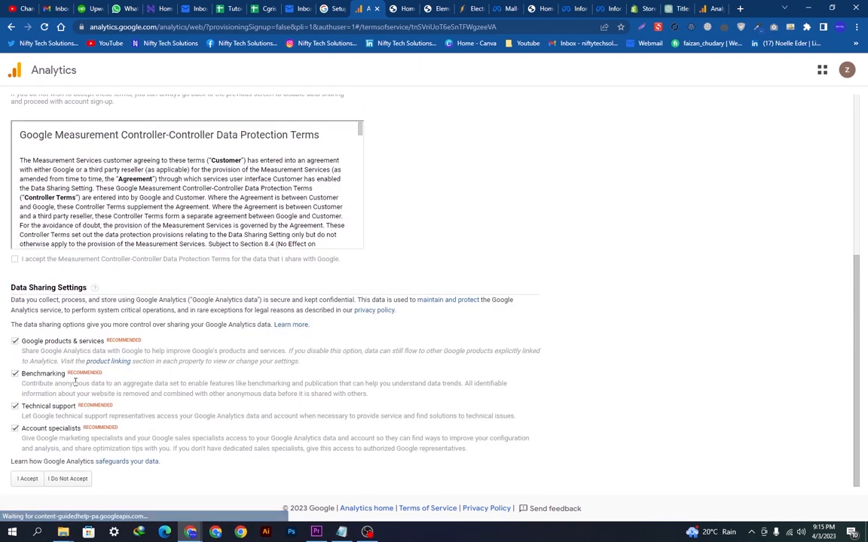
scroll(76, 394, up, 5)
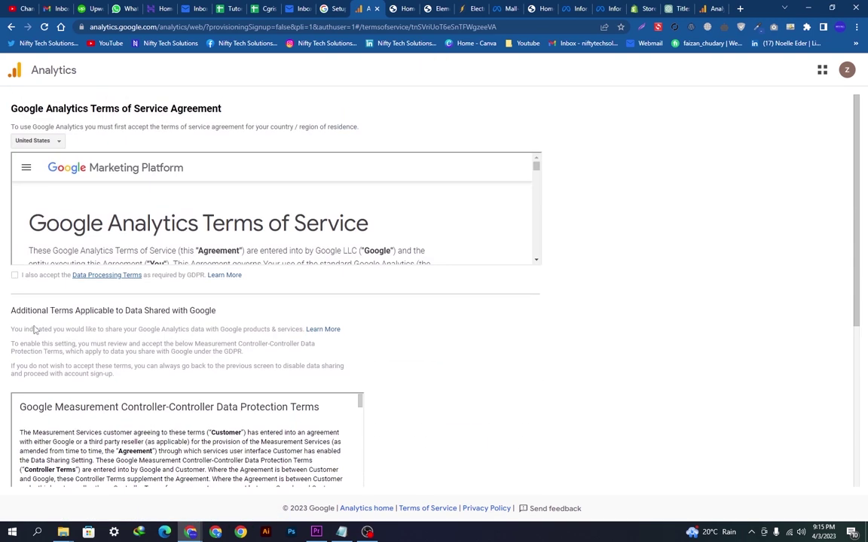
scroll(43, 354, down, 5)
click(15, 259)
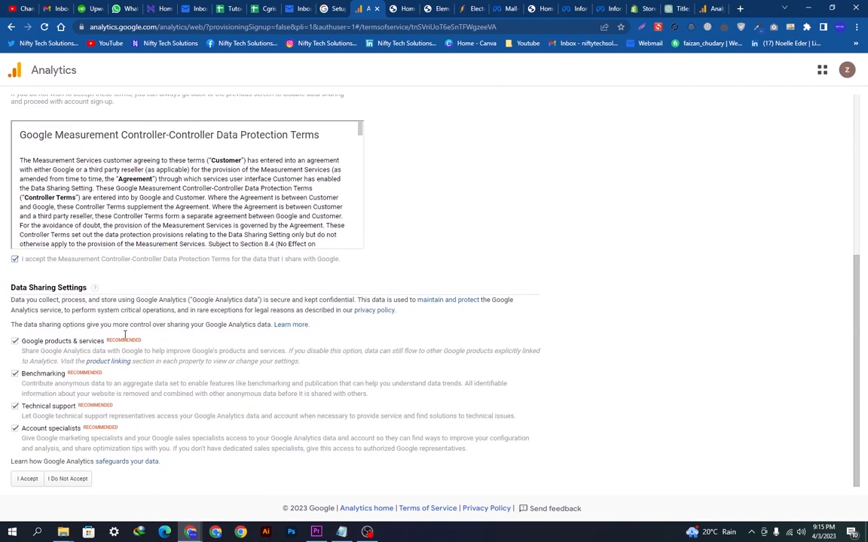
click(27, 479)
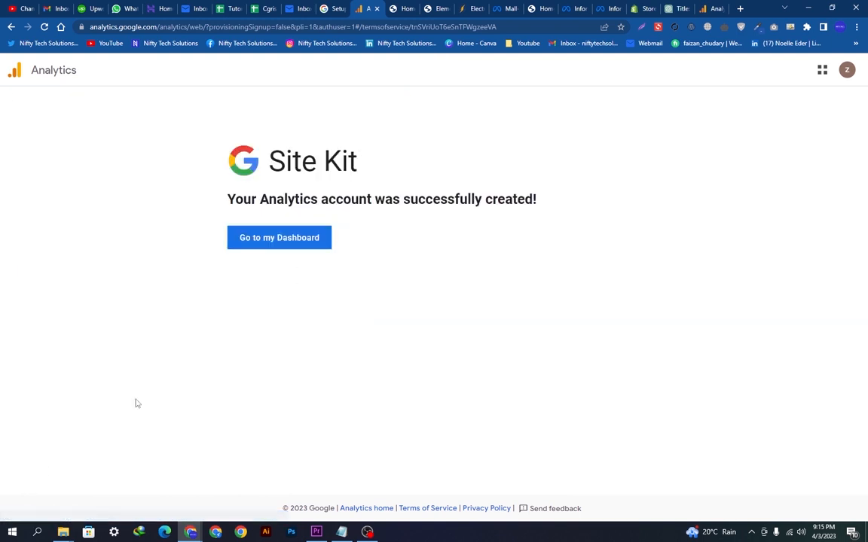
- Return to the Site Kit dashboard confirming the Analytics account was created
click(276, 243)
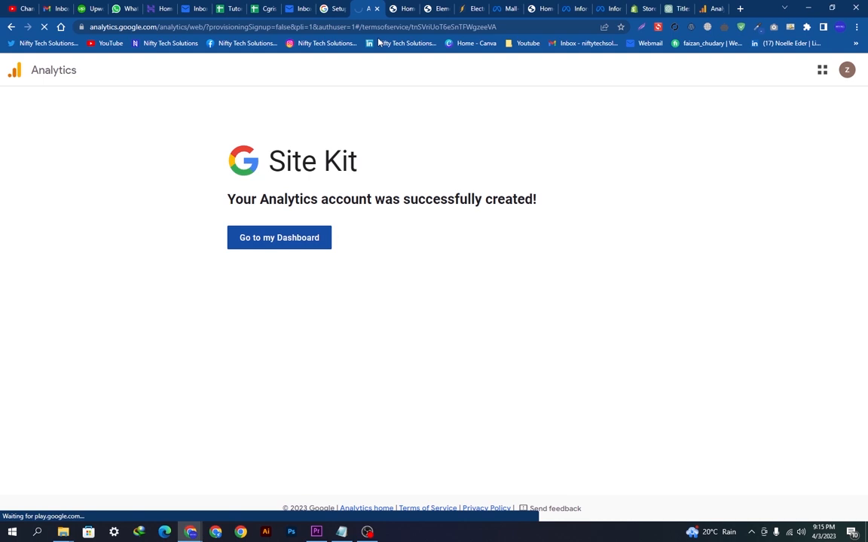
drag(544, 200, 223, 198)
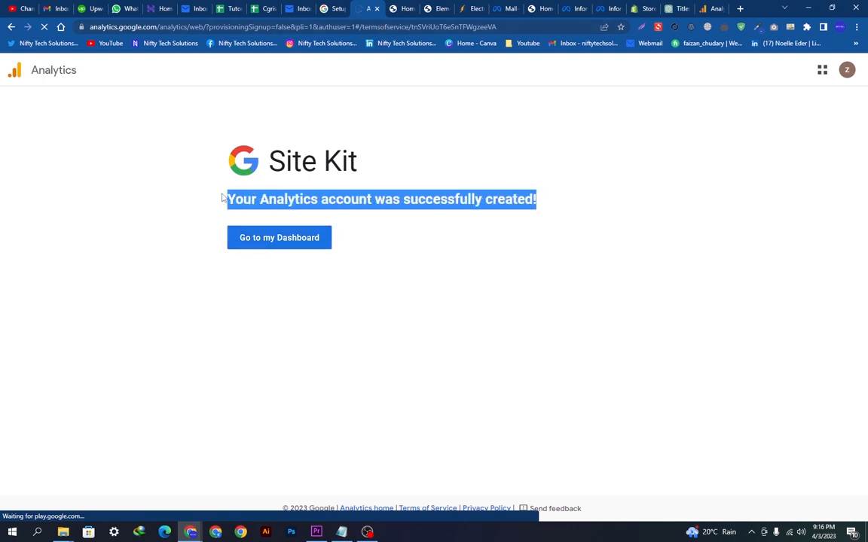
click(332, 200)
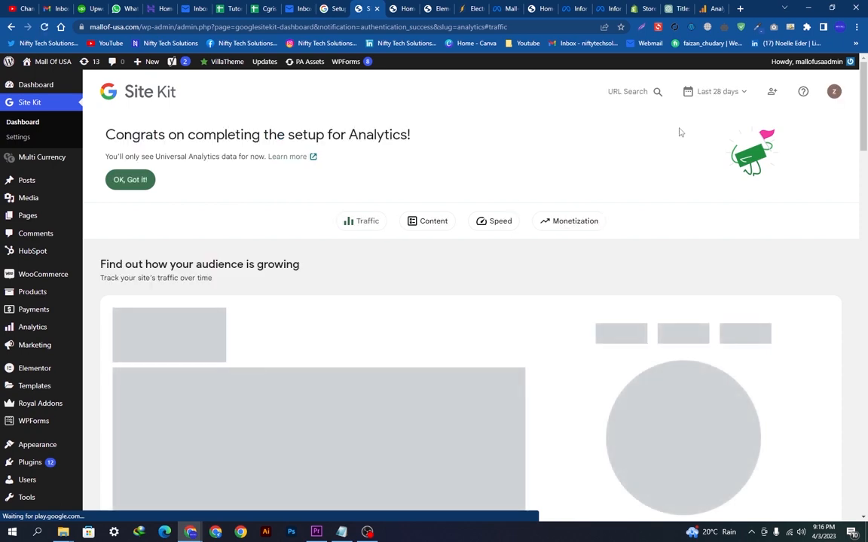
scroll(753, 226, down, 3)
scroll(753, 225, down, 1)
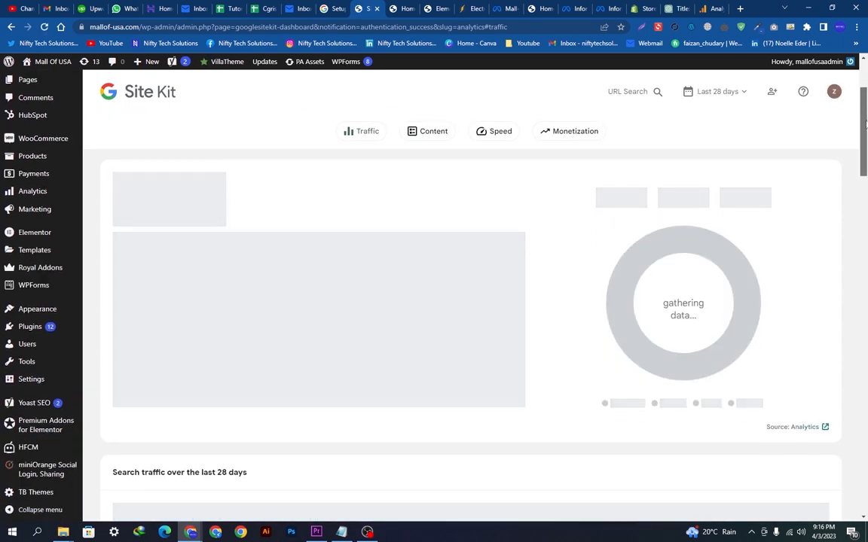
scroll(452, 301, up, 3)
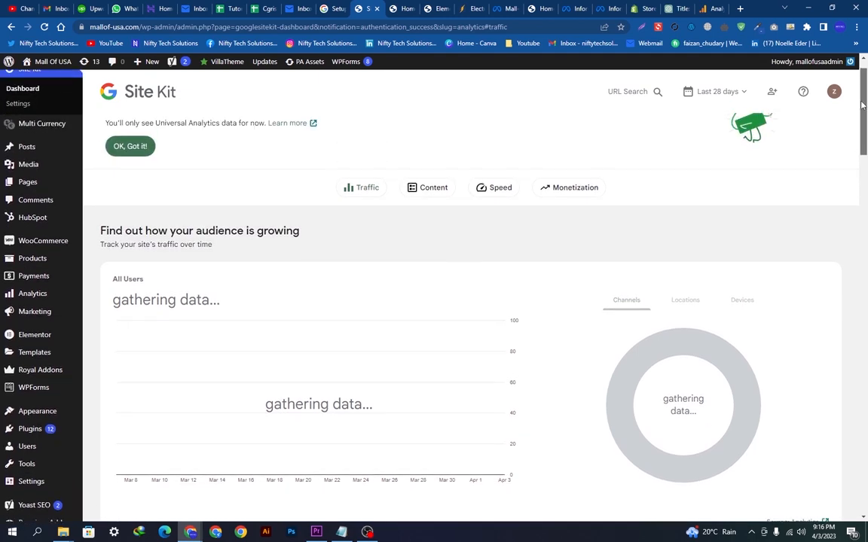
mouse_move(863, 103)
mouse_down()
mouse_move(844, 267)
mouse_move(844, 241)
mouse_up()
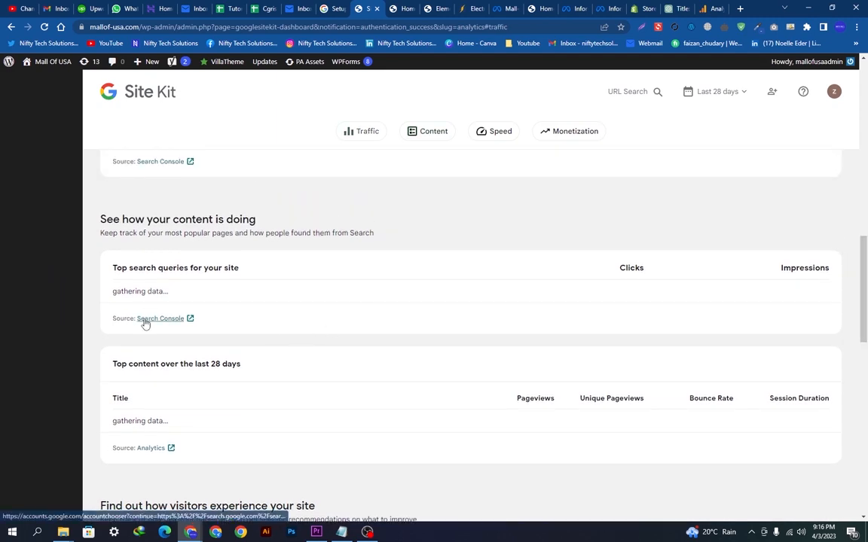
- Open mallof-usa.com's report in Search Console from the Top search queries source link
right_click(156, 318)
click(181, 328)
scroll(215, 334, up, 10)
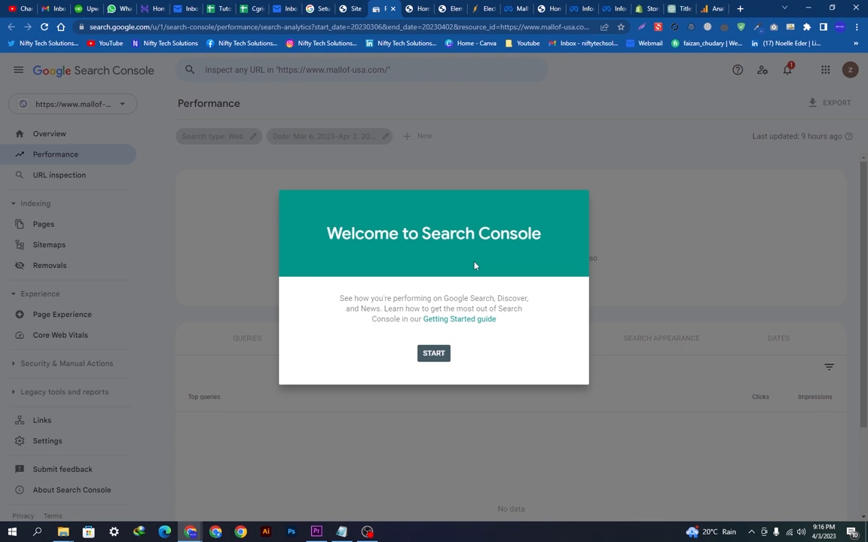
- Dismiss the Welcome to Search Console dialog to reveal the Performance report
click(434, 354)
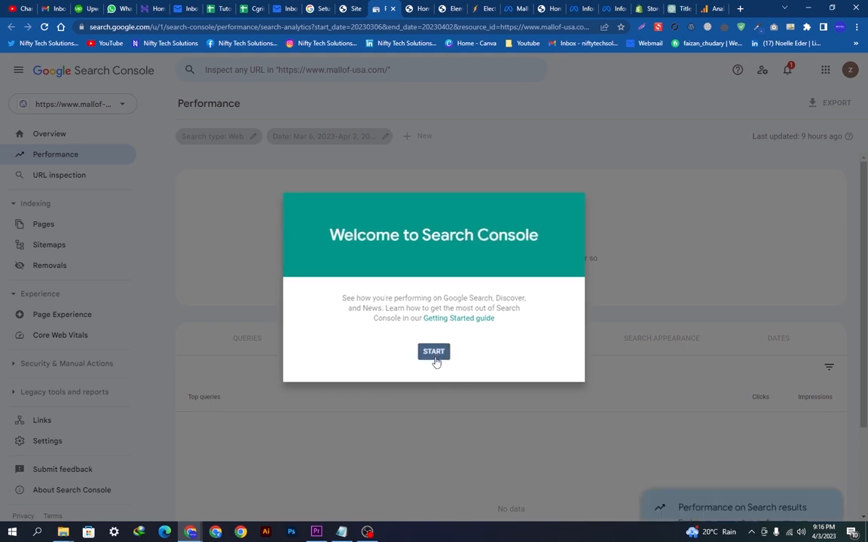